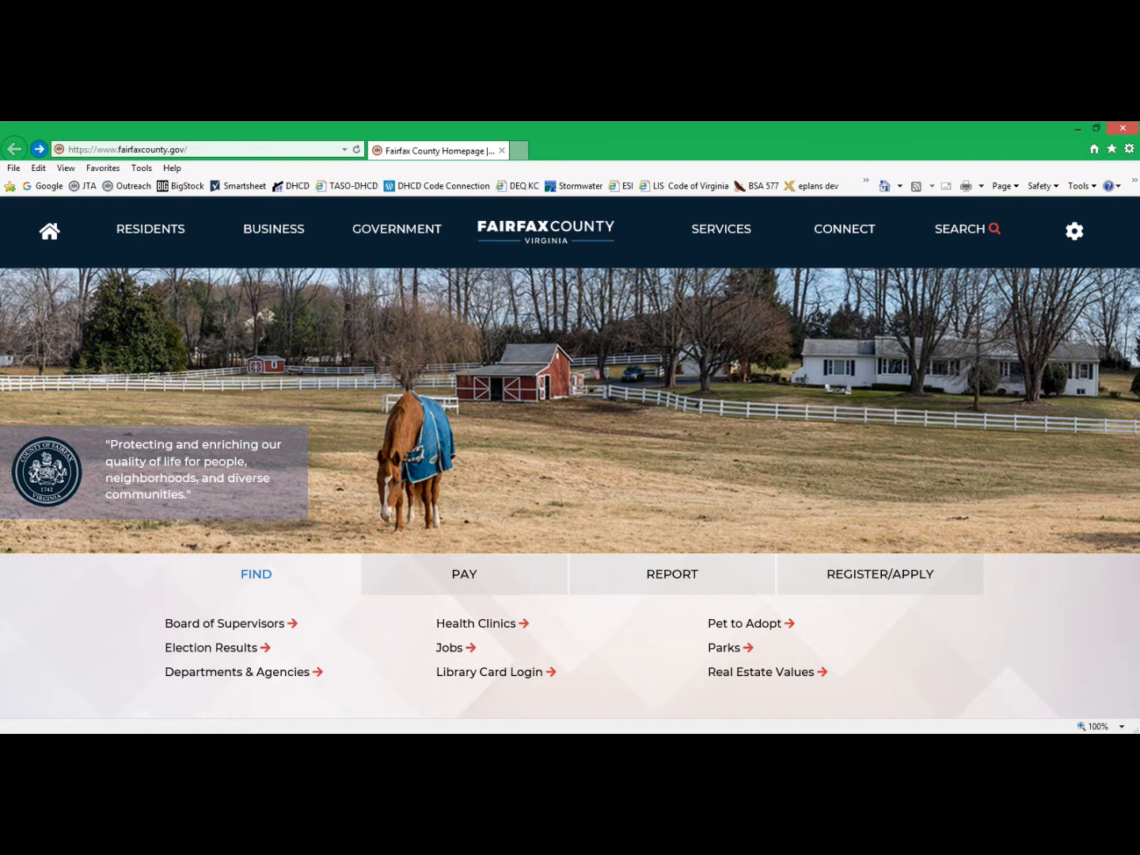
Open the county website's Business & Construction page and go to its Apply for Permit service.
left_click(239, 150)
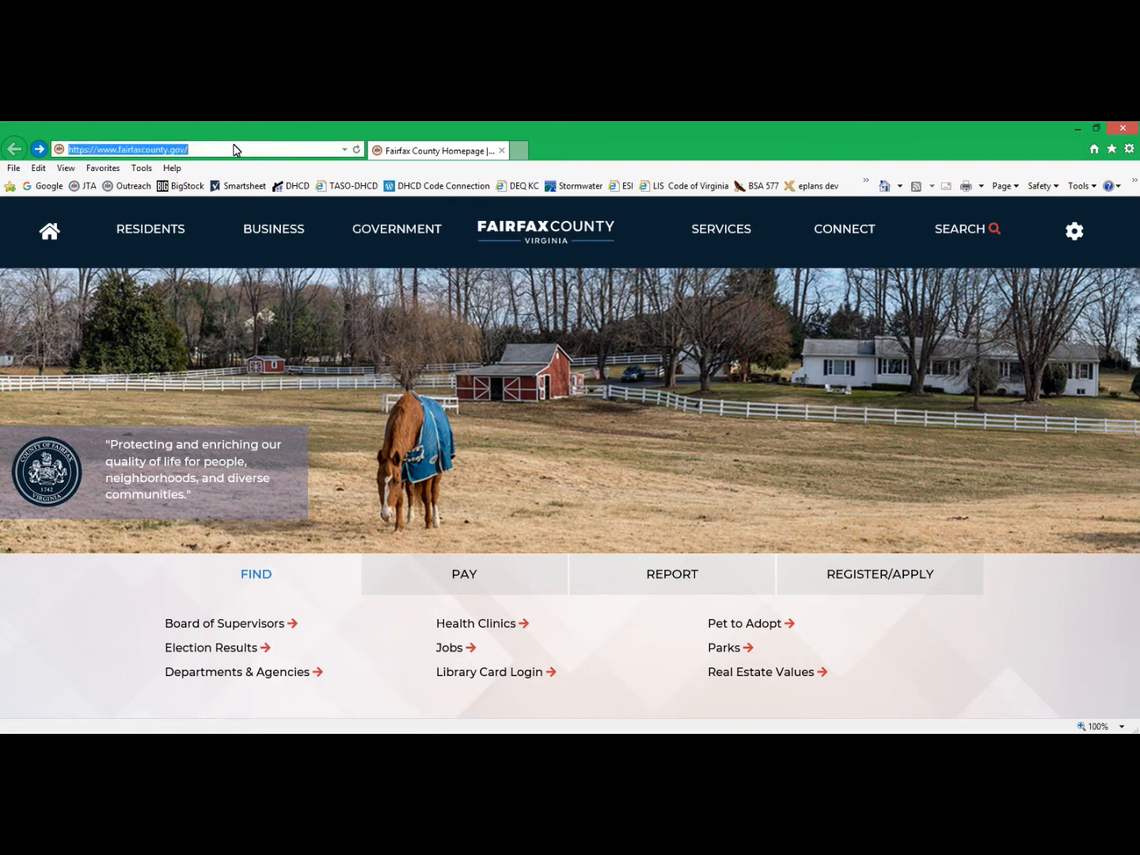
left_click(264, 231)
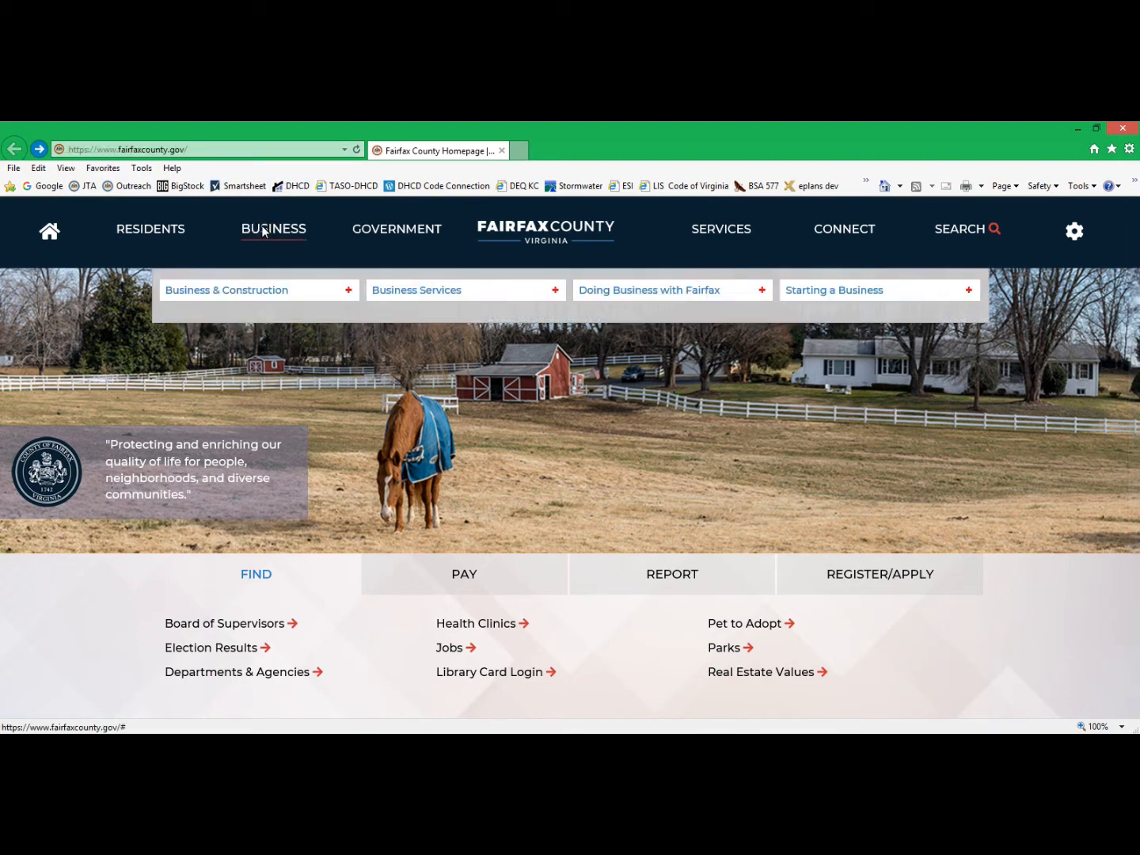
left_click(243, 289)
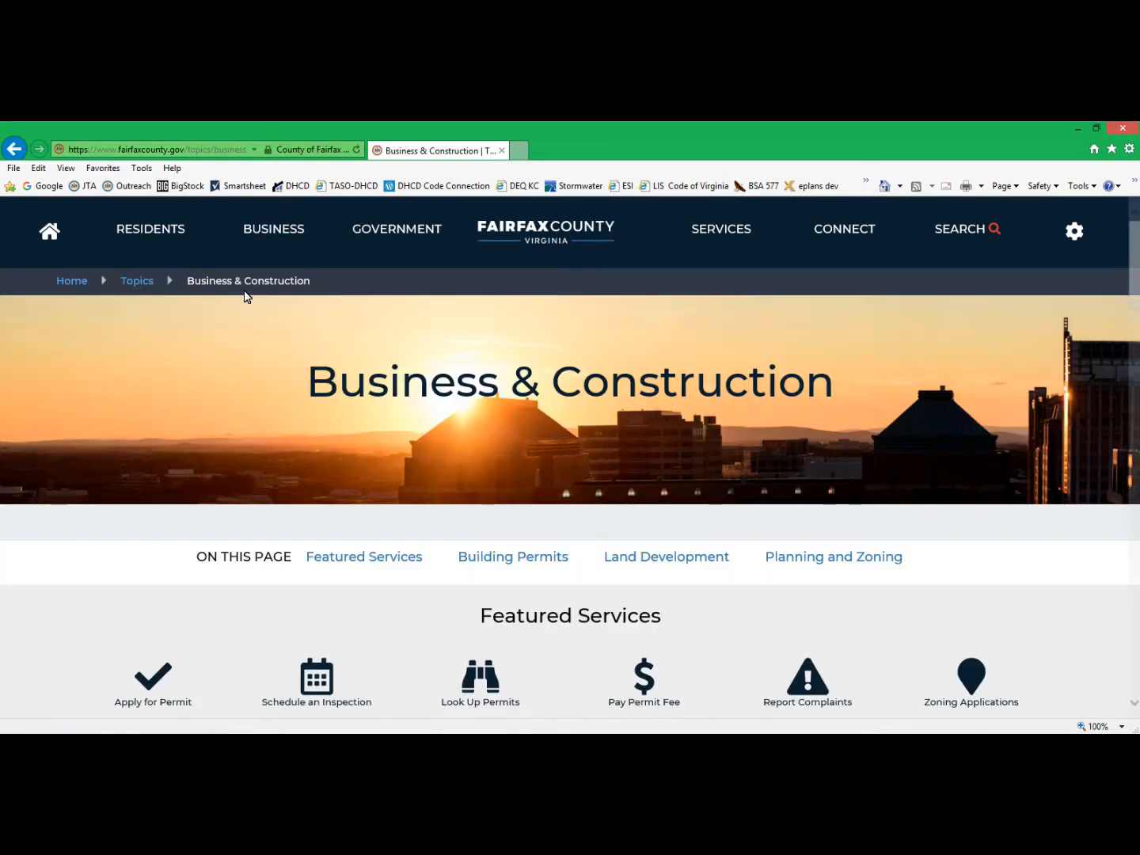
scroll(242, 401, "down", 1)
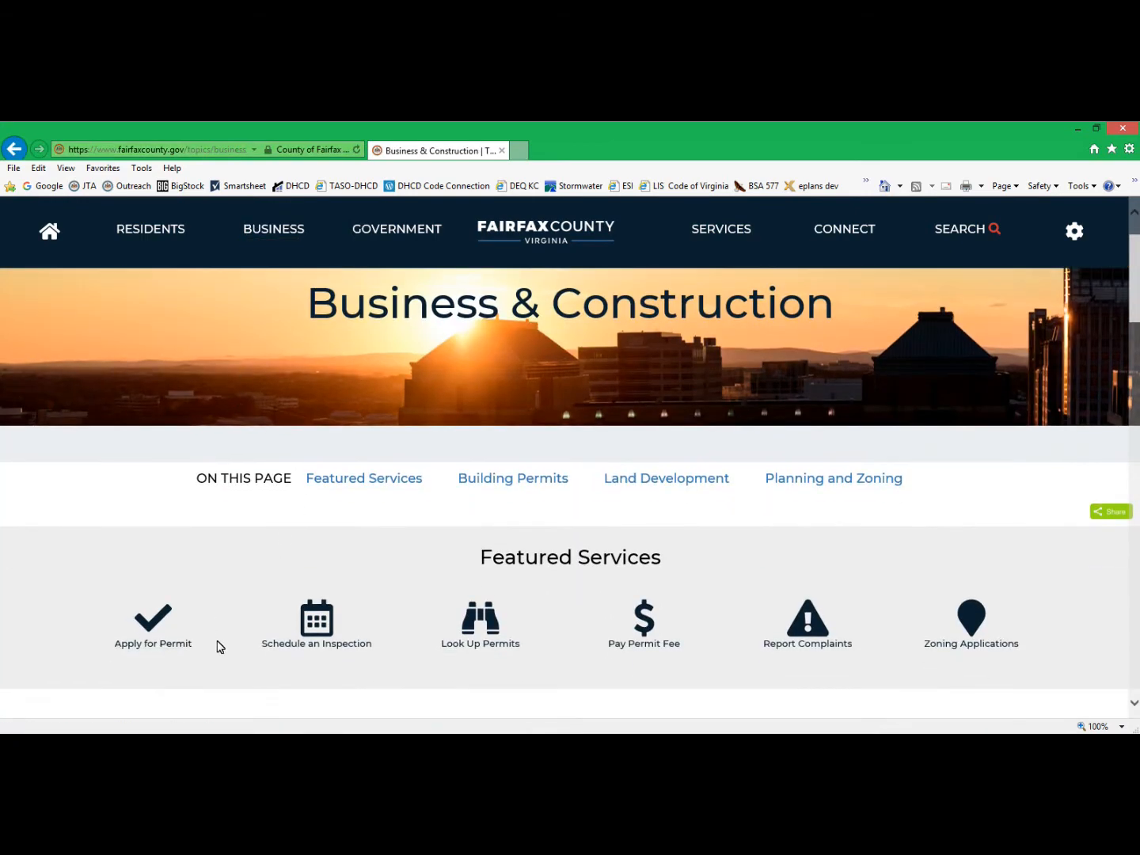
left_click(173, 649)
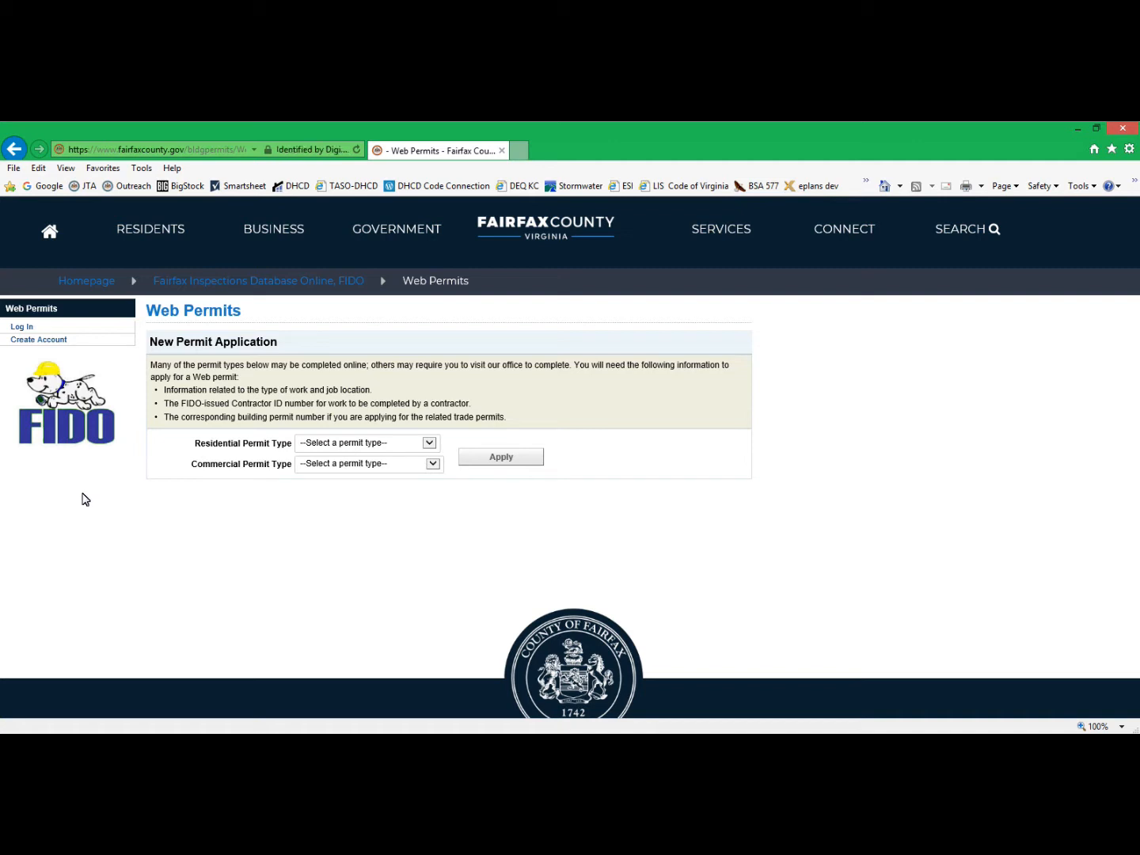
Look at the new-account form, and log in to Web Permits with the account's user name and password.
left_click(49, 339)
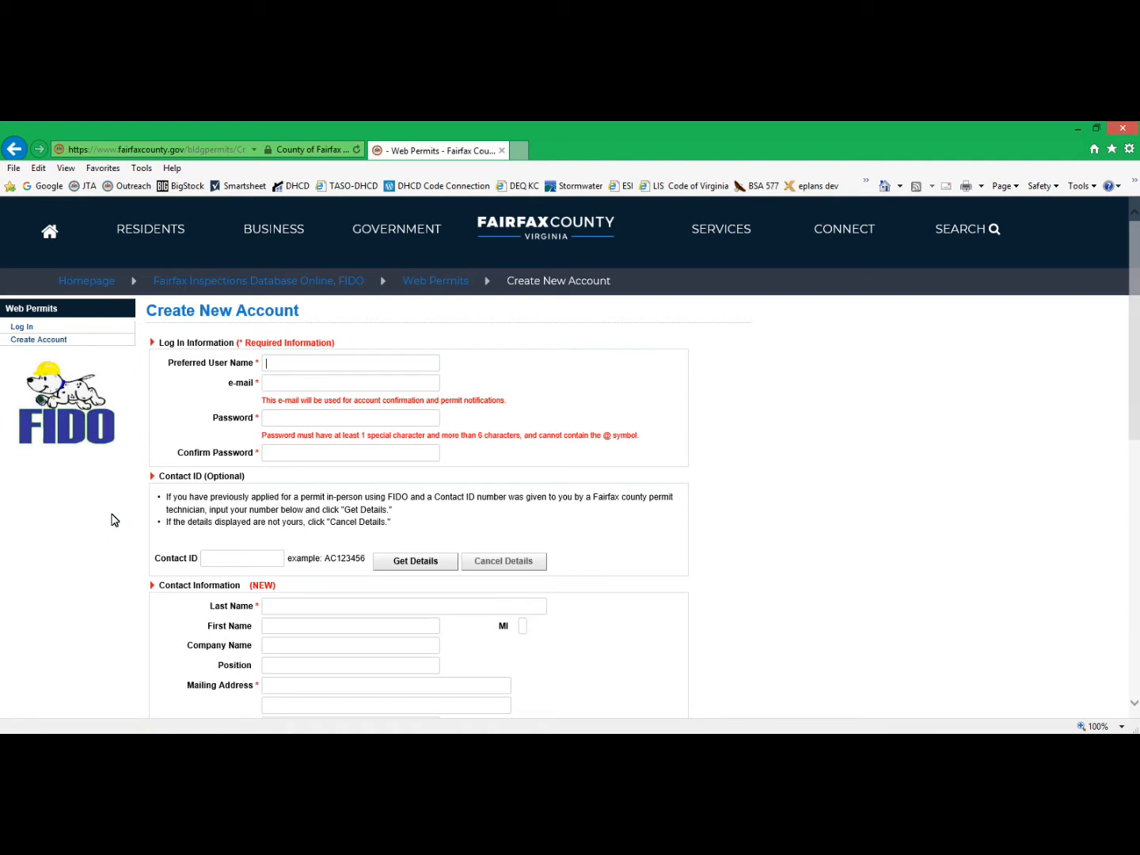
left_click(23, 326)
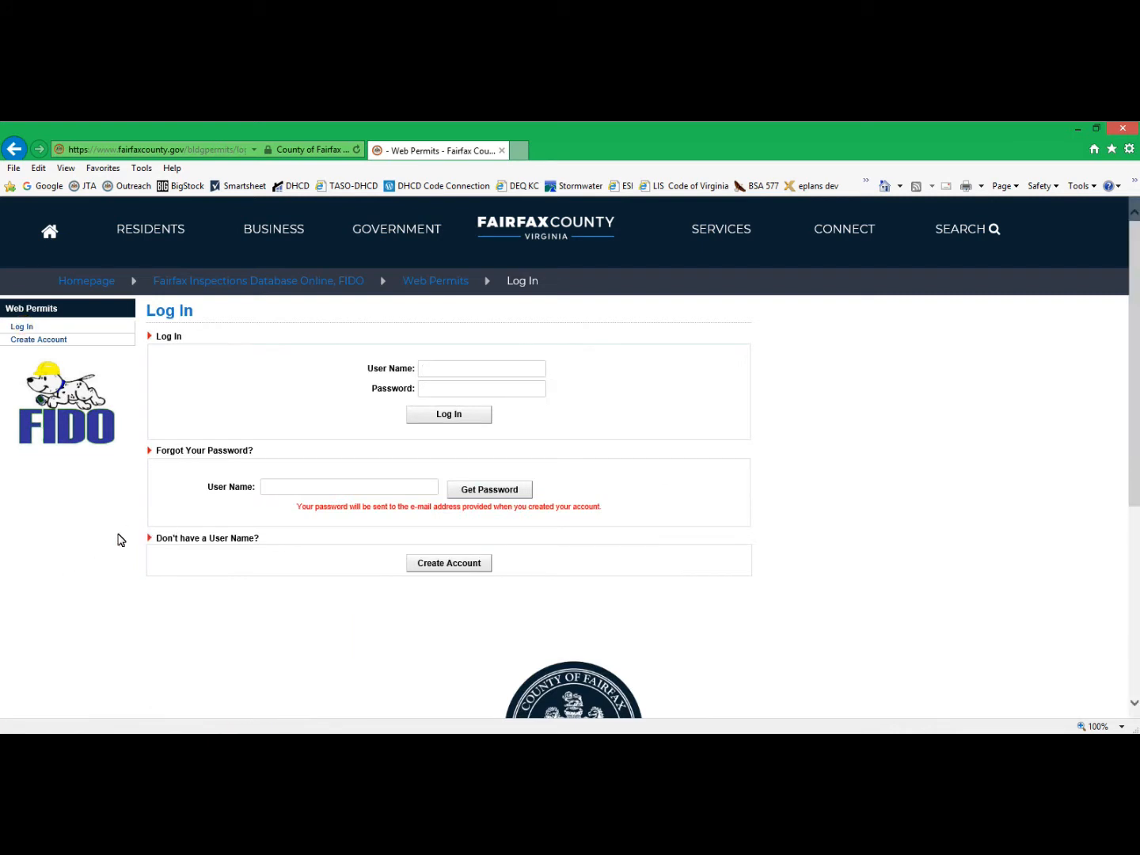
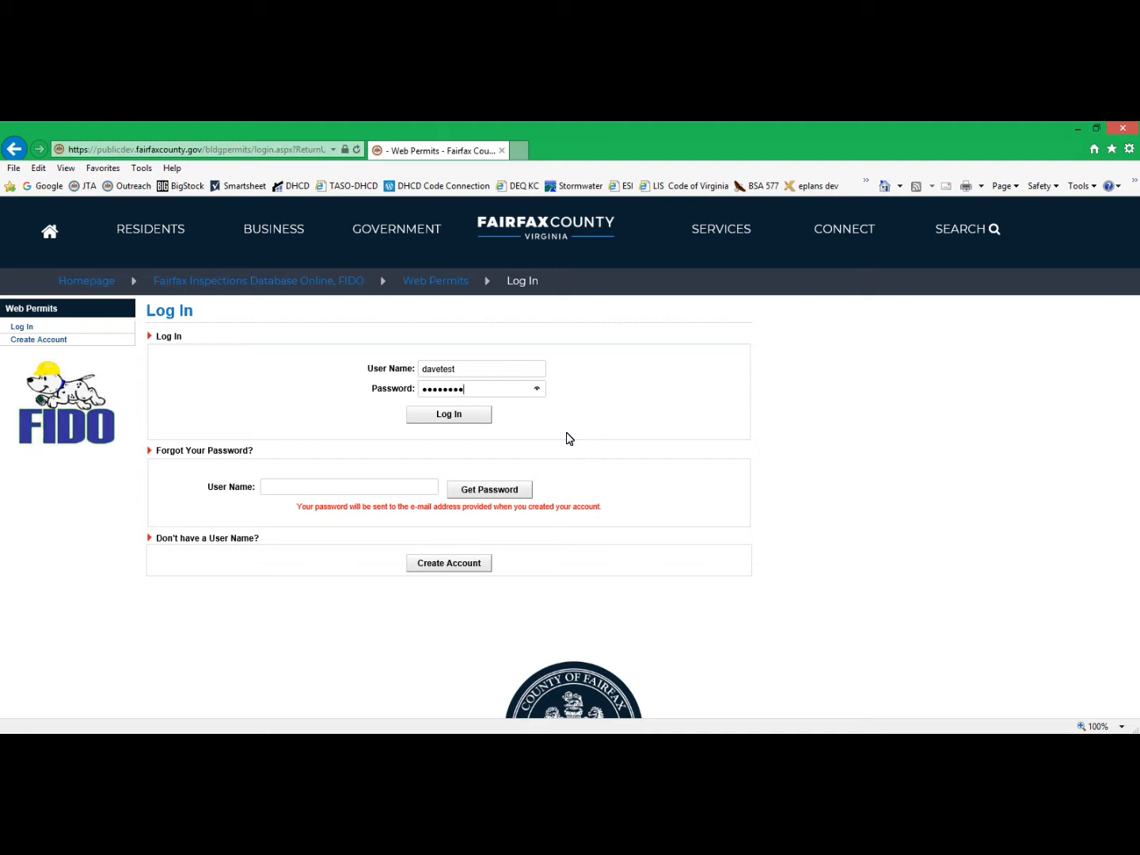
left_click(482, 418)
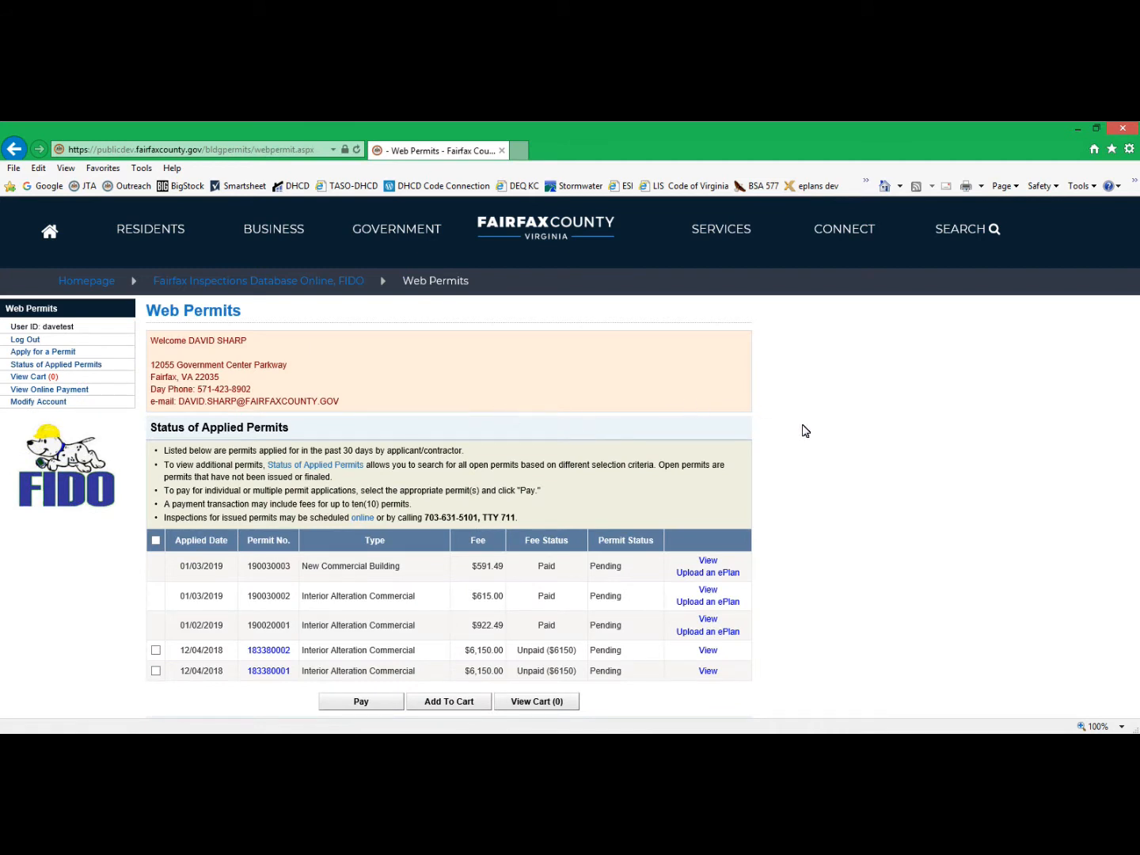
Start a new commercial permit application of the type Interior Alteration Commercial.
scroll(794, 452, "down", 4)
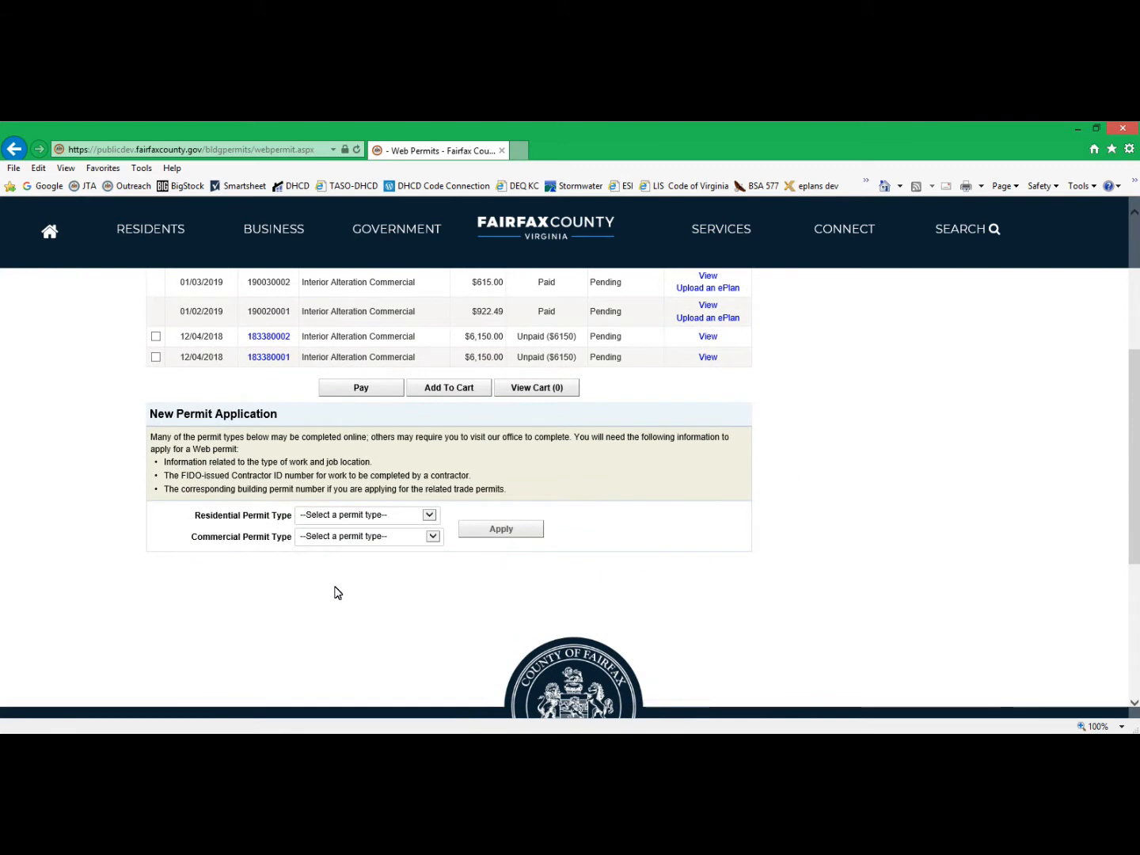
left_click(433, 537)
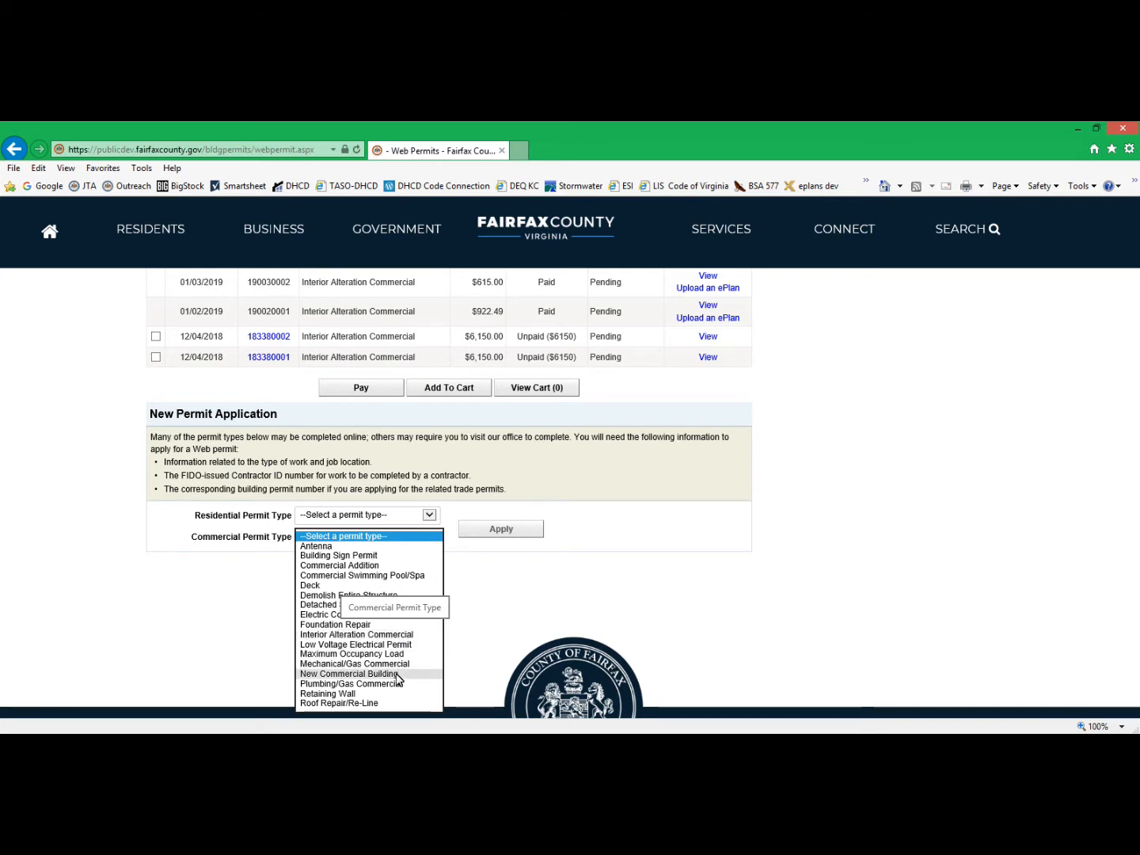
left_click(387, 634)
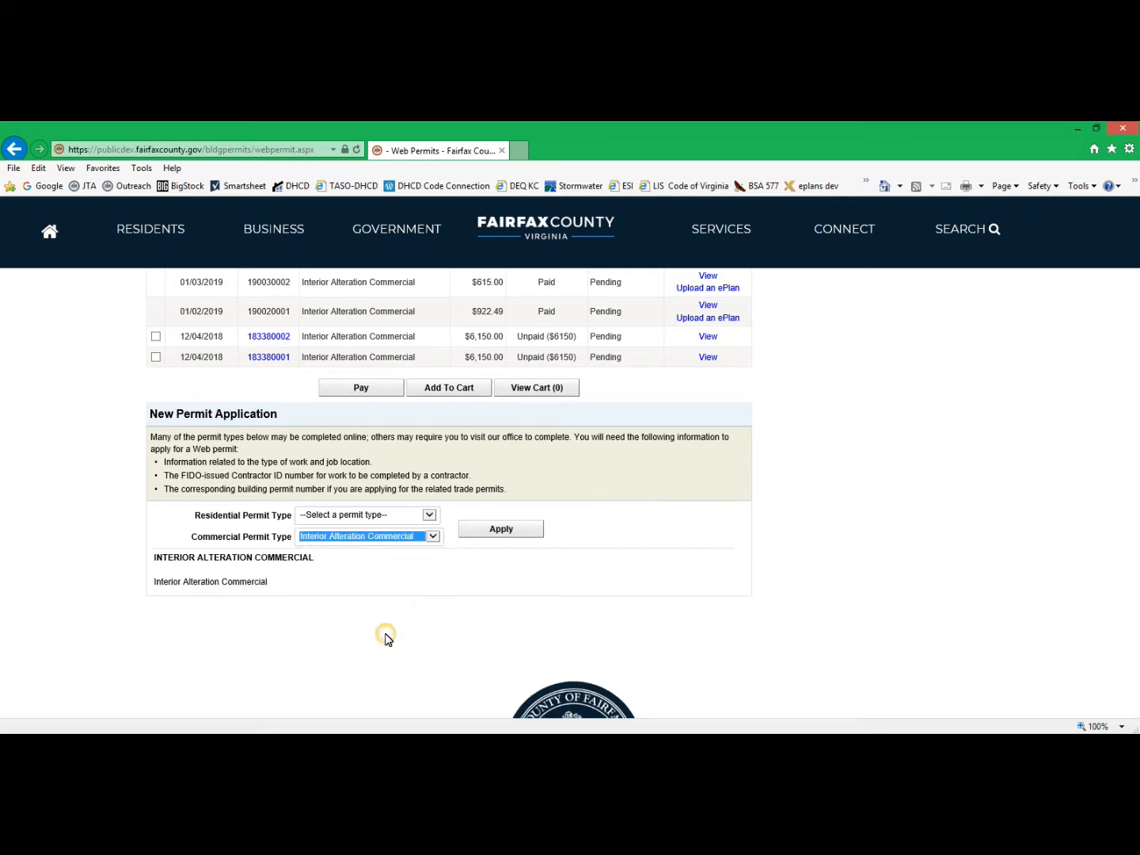
left_click(492, 535)
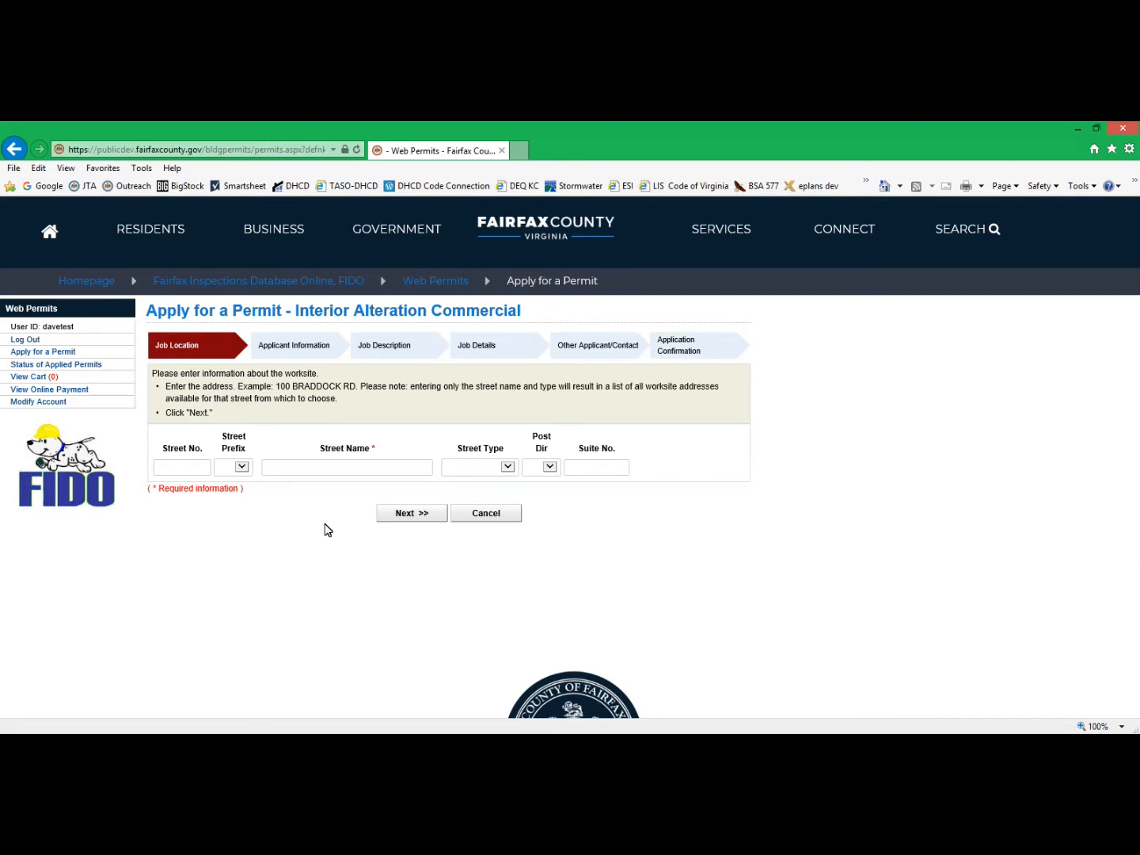
Enter the worksite's street number and choose the matching suggested street name for the job location.
left_click(181, 467)
type("4621")
left_click(287, 470)
type("le")
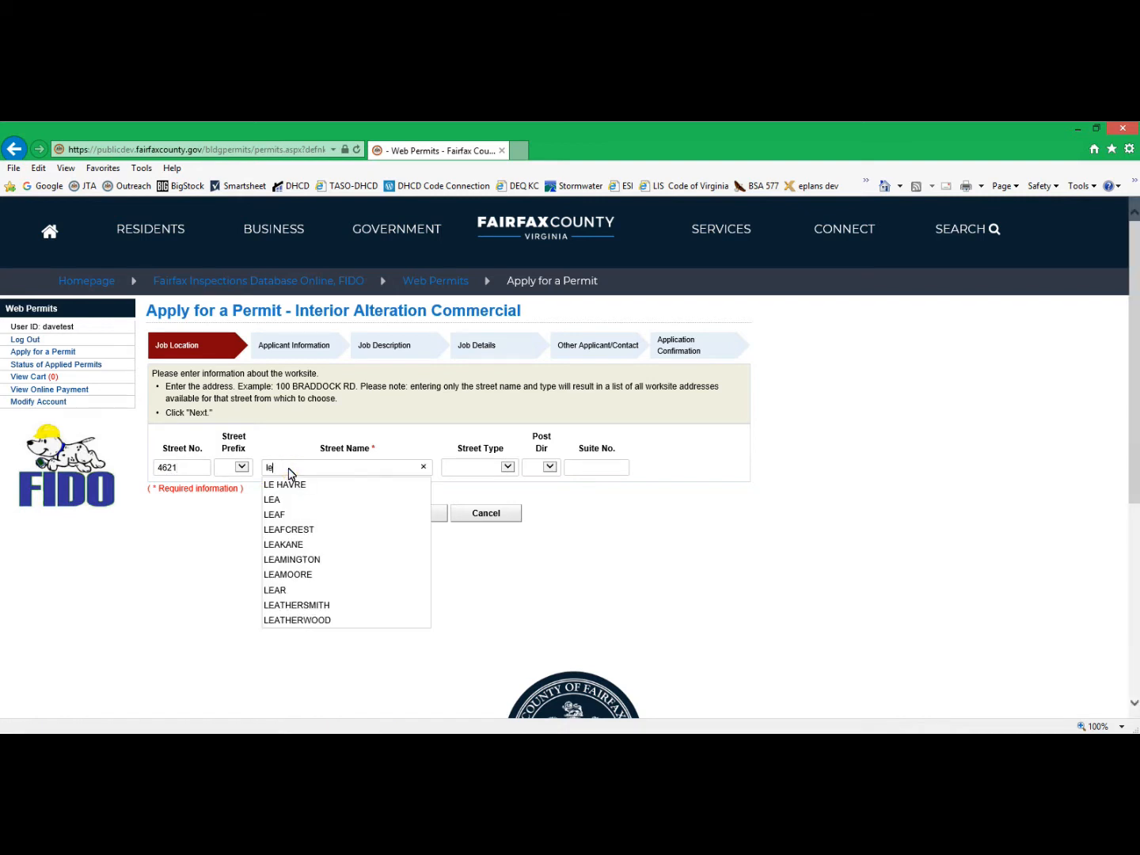
type("gat")
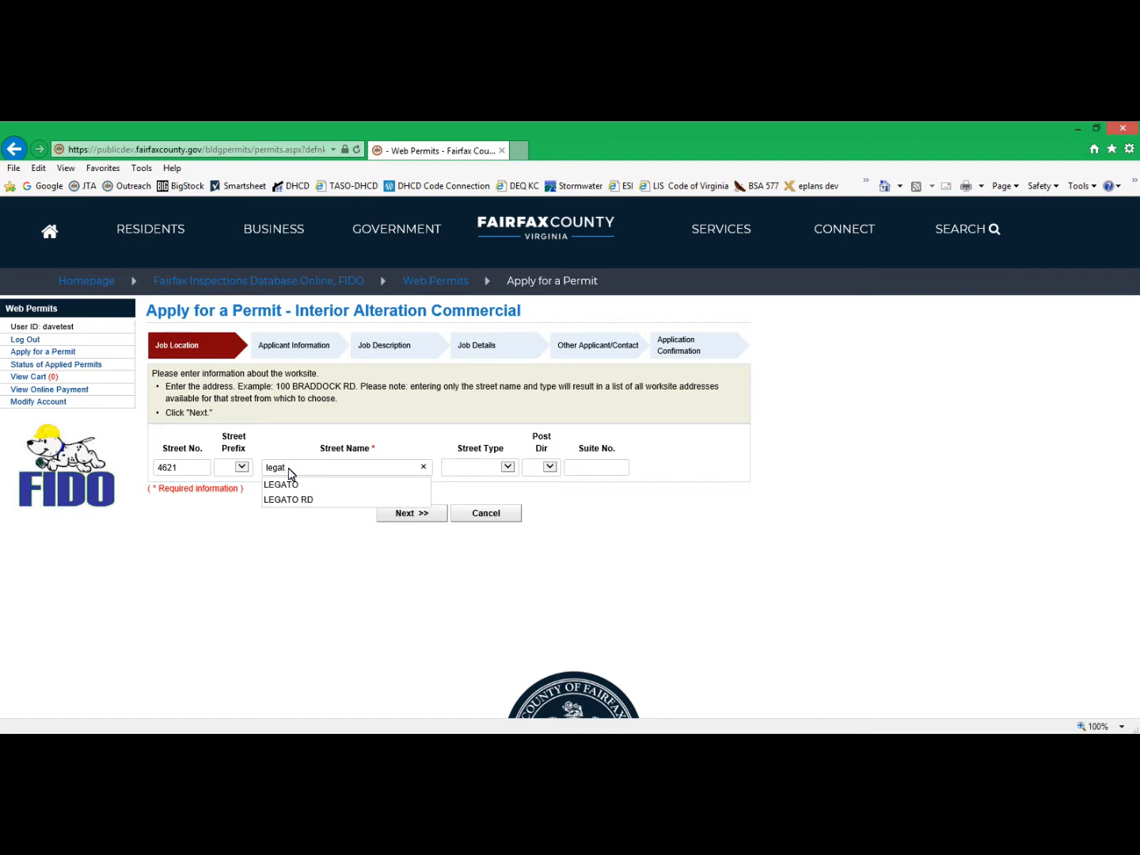
left_click(285, 484)
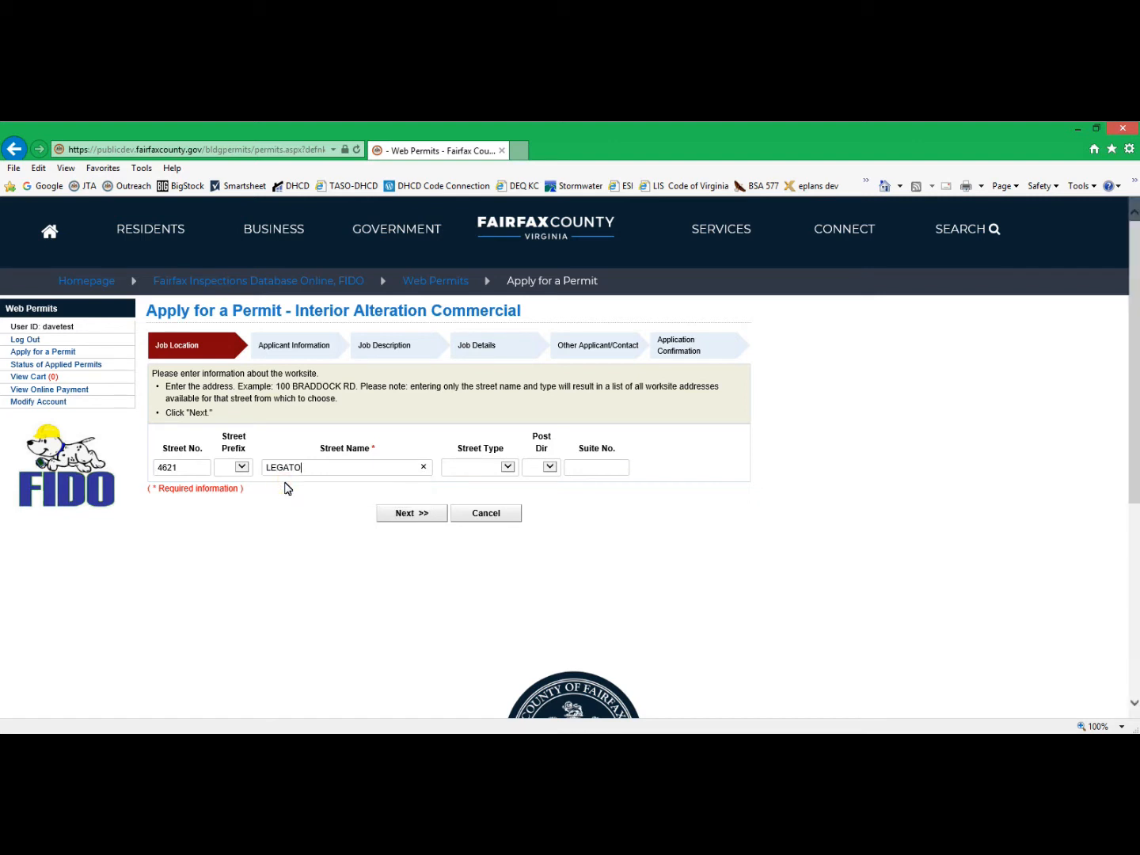
Set the street type to ROAD, leave the suite number empty, and submit the job location.
left_click(507, 467)
left_click_drag(517, 487, 502, 602)
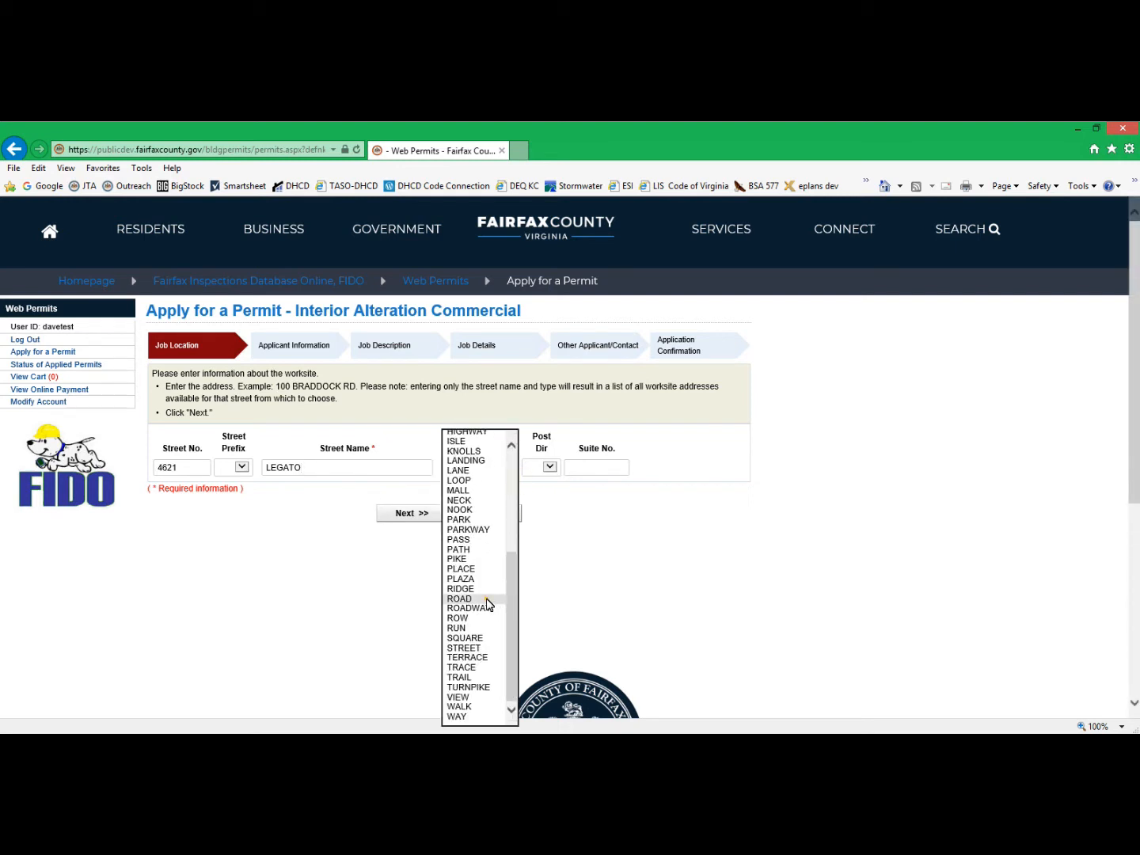
left_click(459, 598)
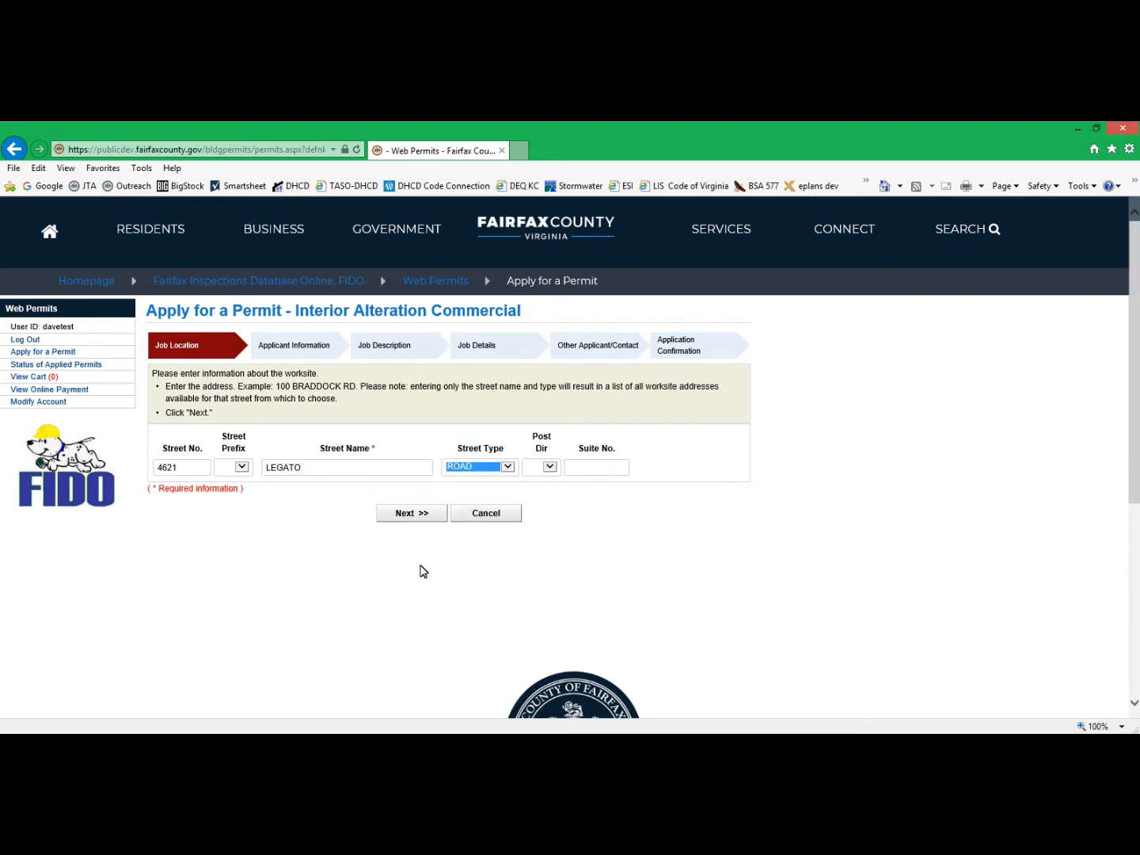
left_click(588, 468)
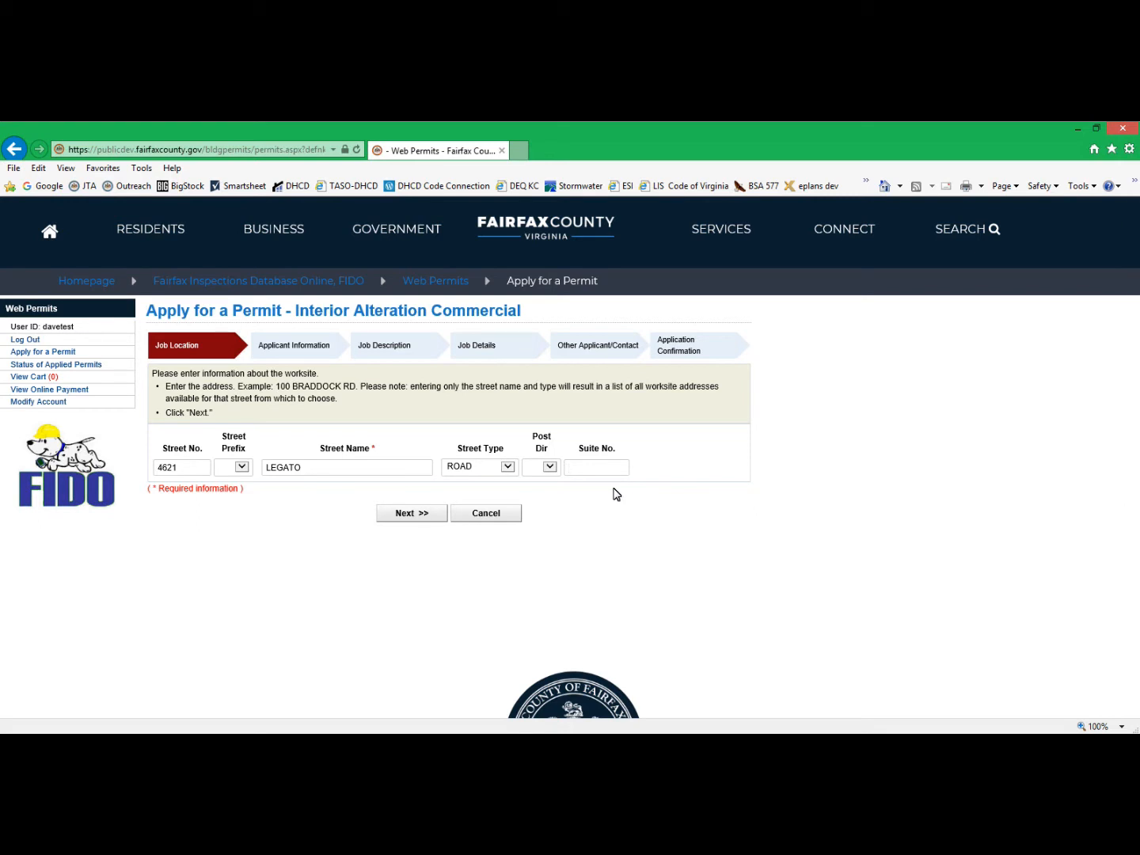
left_click(412, 514)
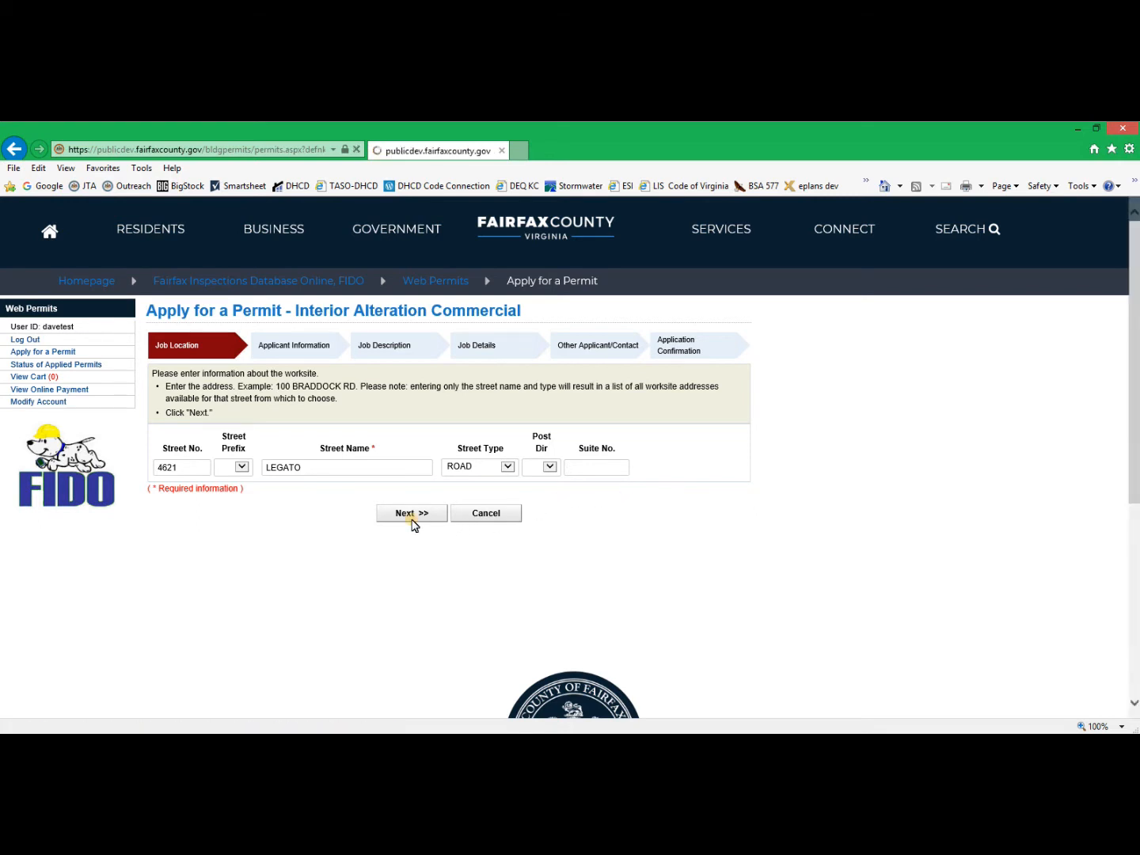
Set the applicant type to Other with the capacity Architect and no contractor completing the work, and continue to the job description.
left_click(374, 530)
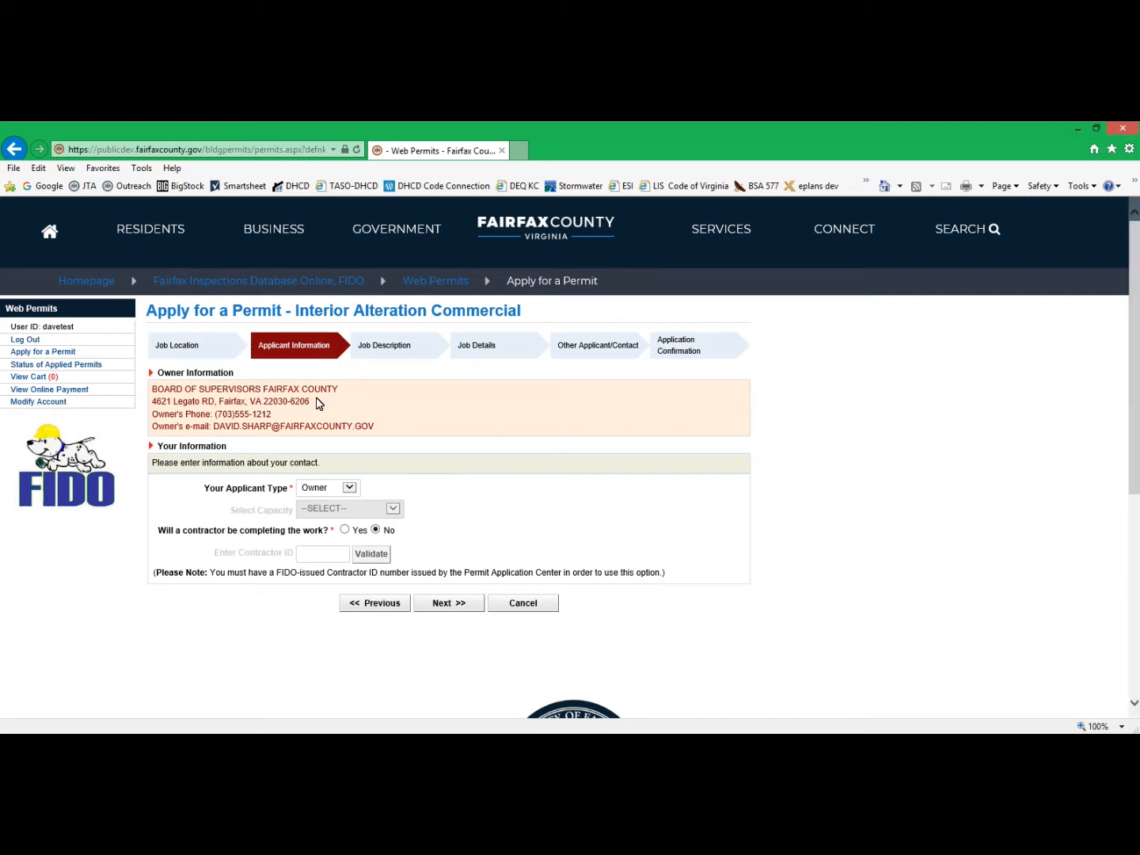
left_click(349, 487)
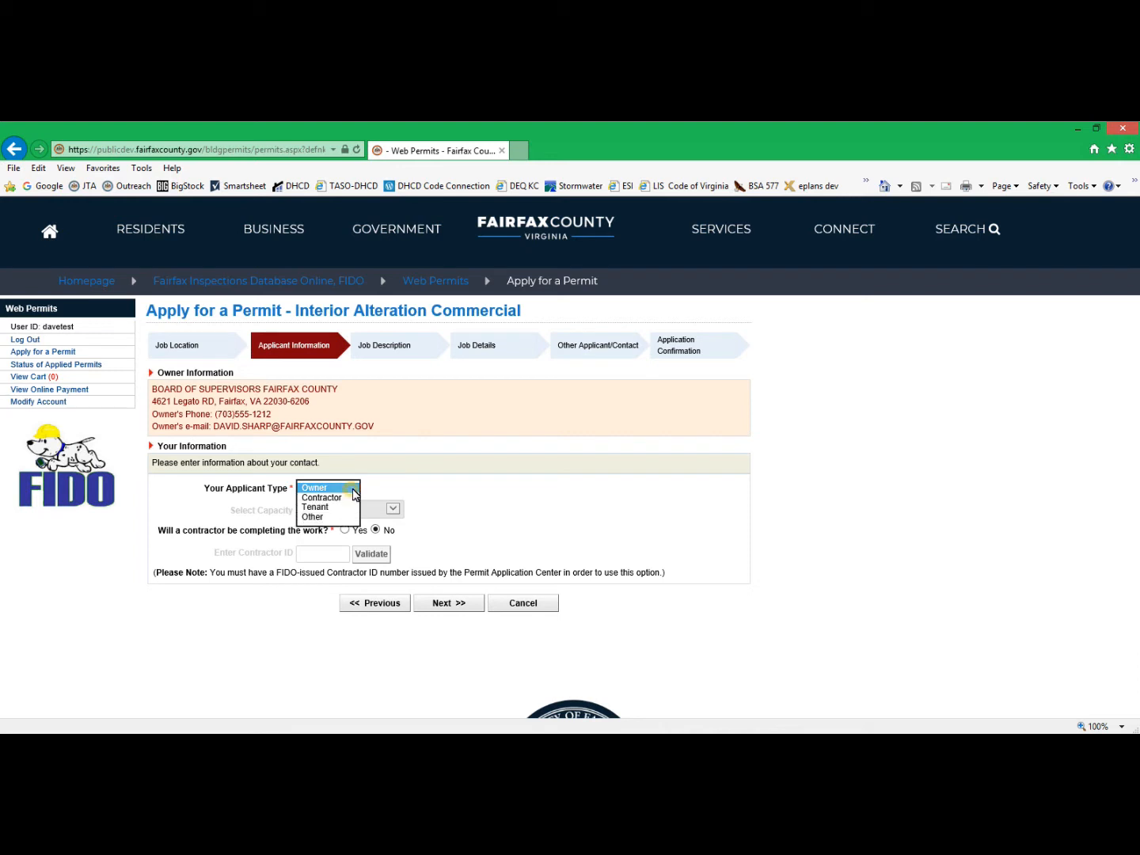
left_click(327, 516)
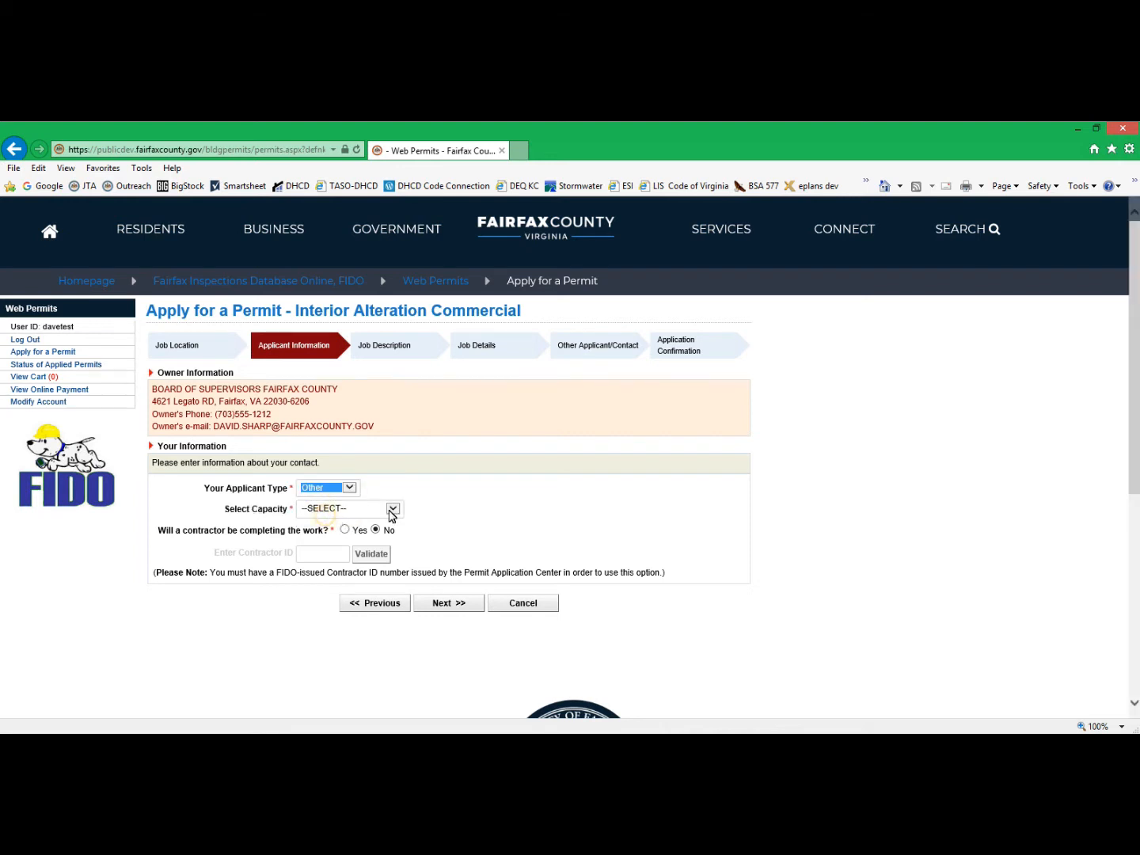
left_click(394, 509)
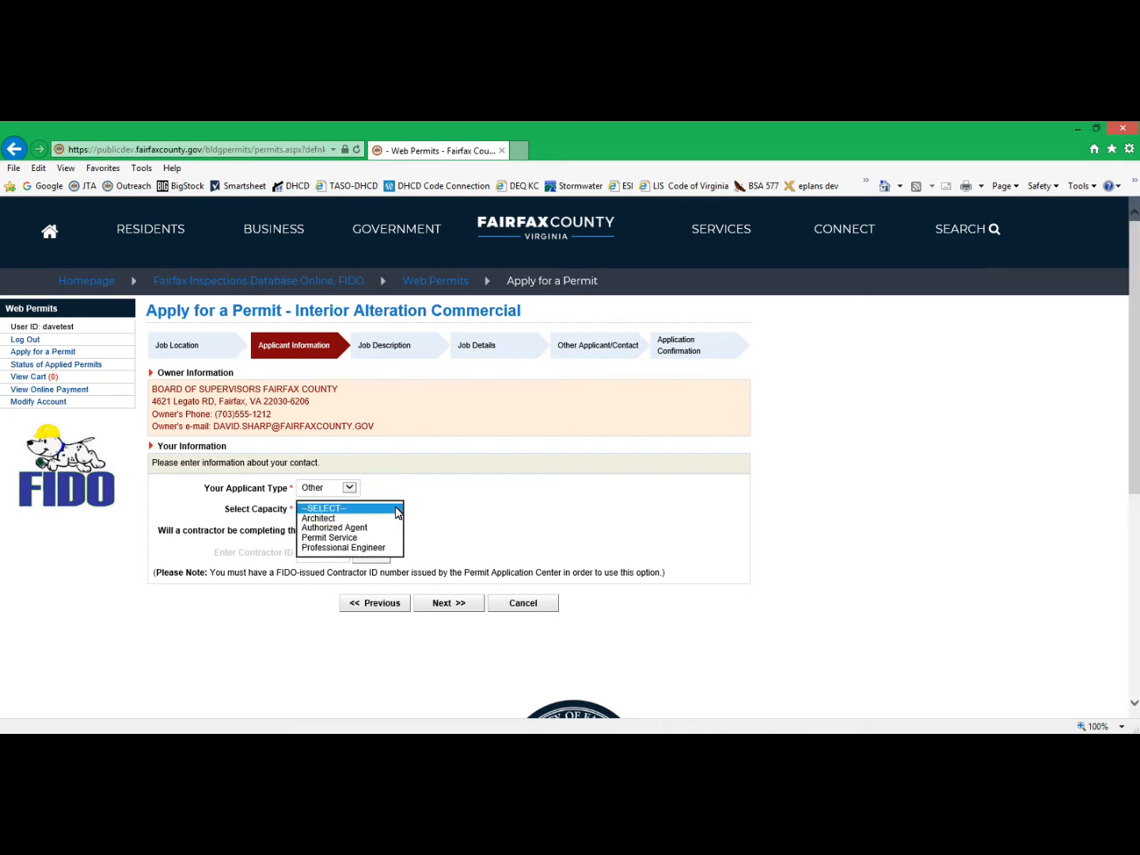
left_click(327, 517)
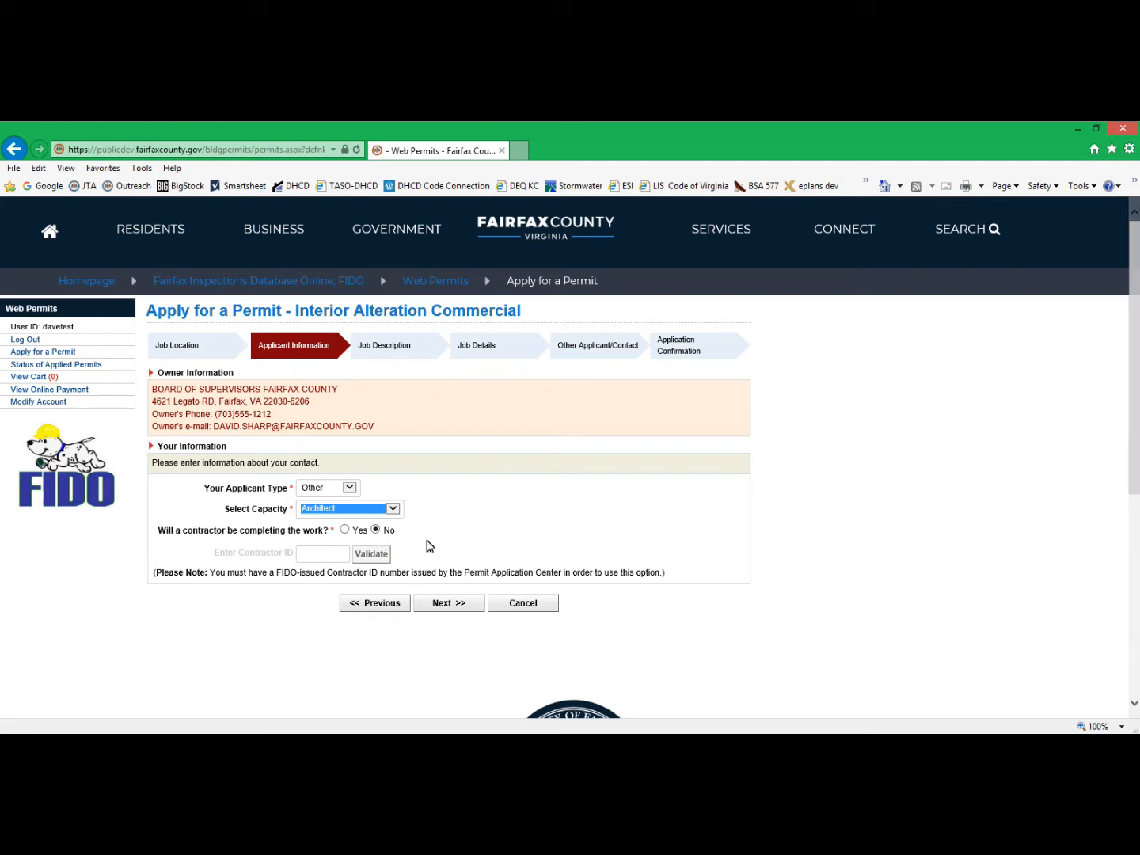
left_click(450, 604)
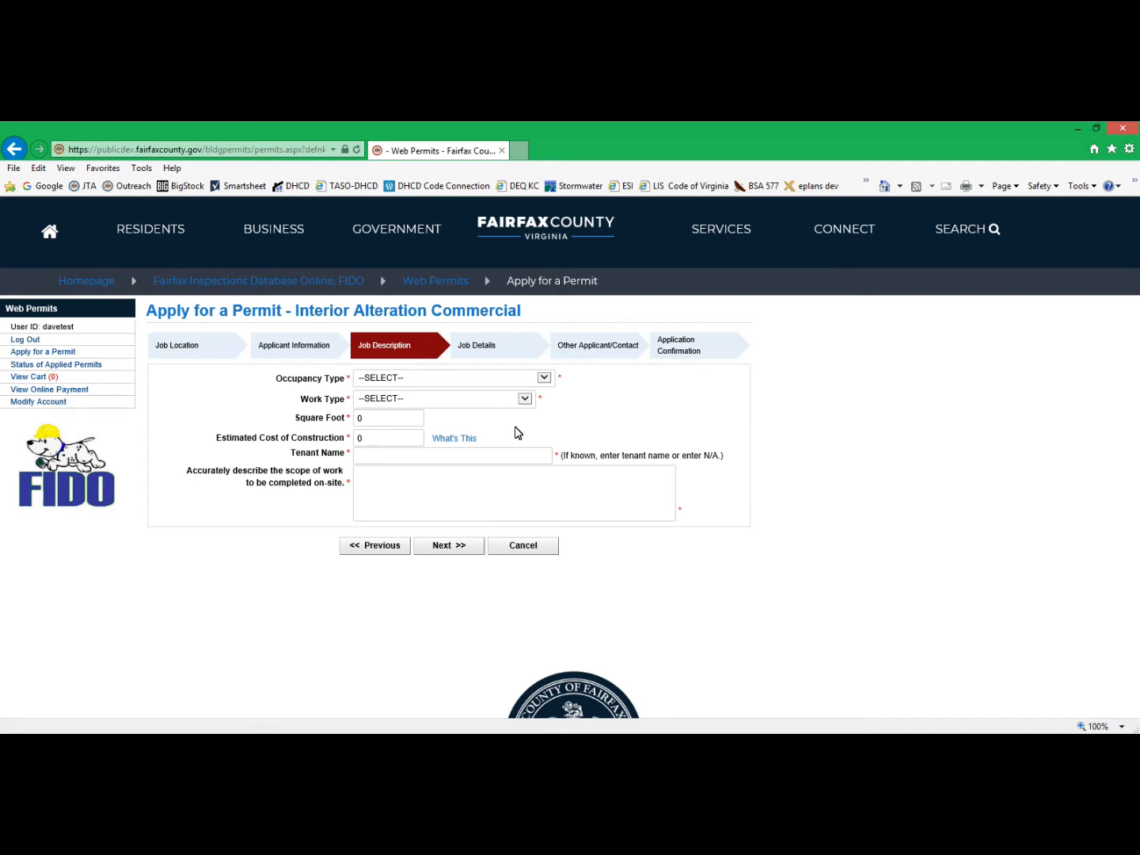
Set the occupancy type to GENERAL MERCHANDISE and the work type to TENANT LAYOUT.
left_click(544, 377)
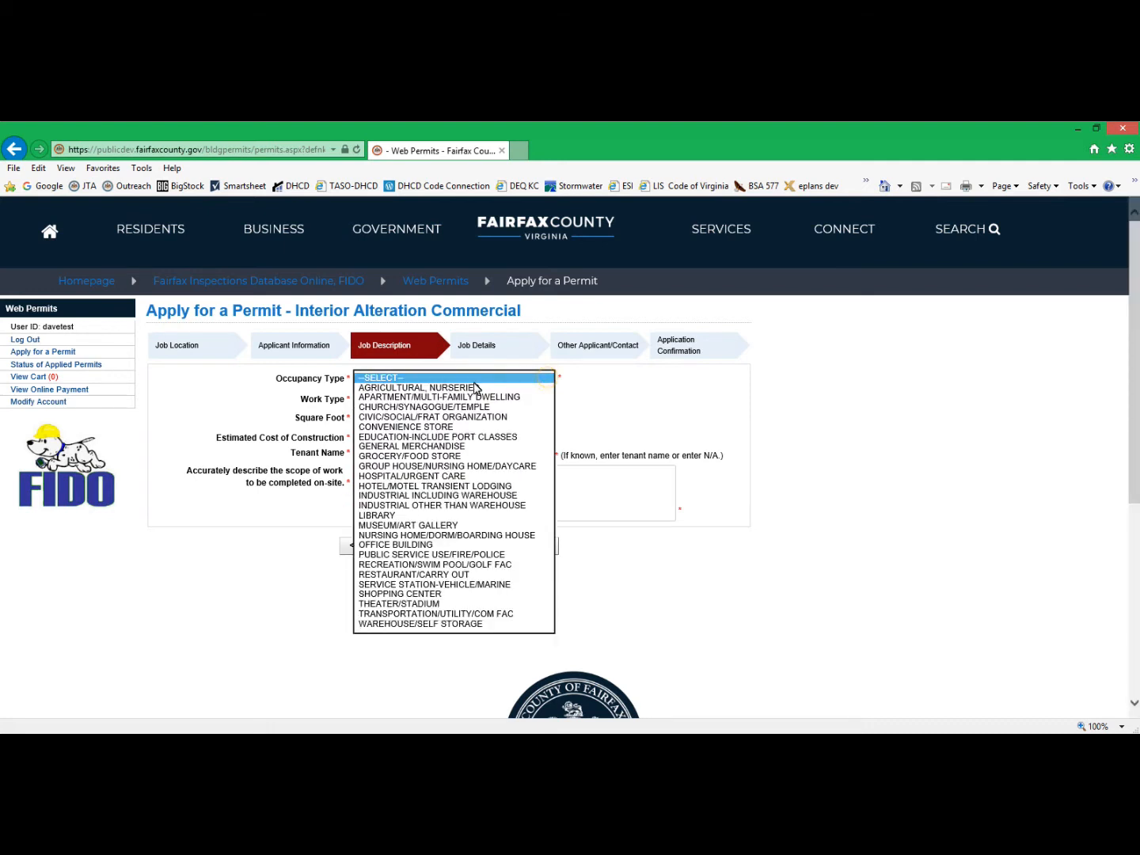
left_click(444, 445)
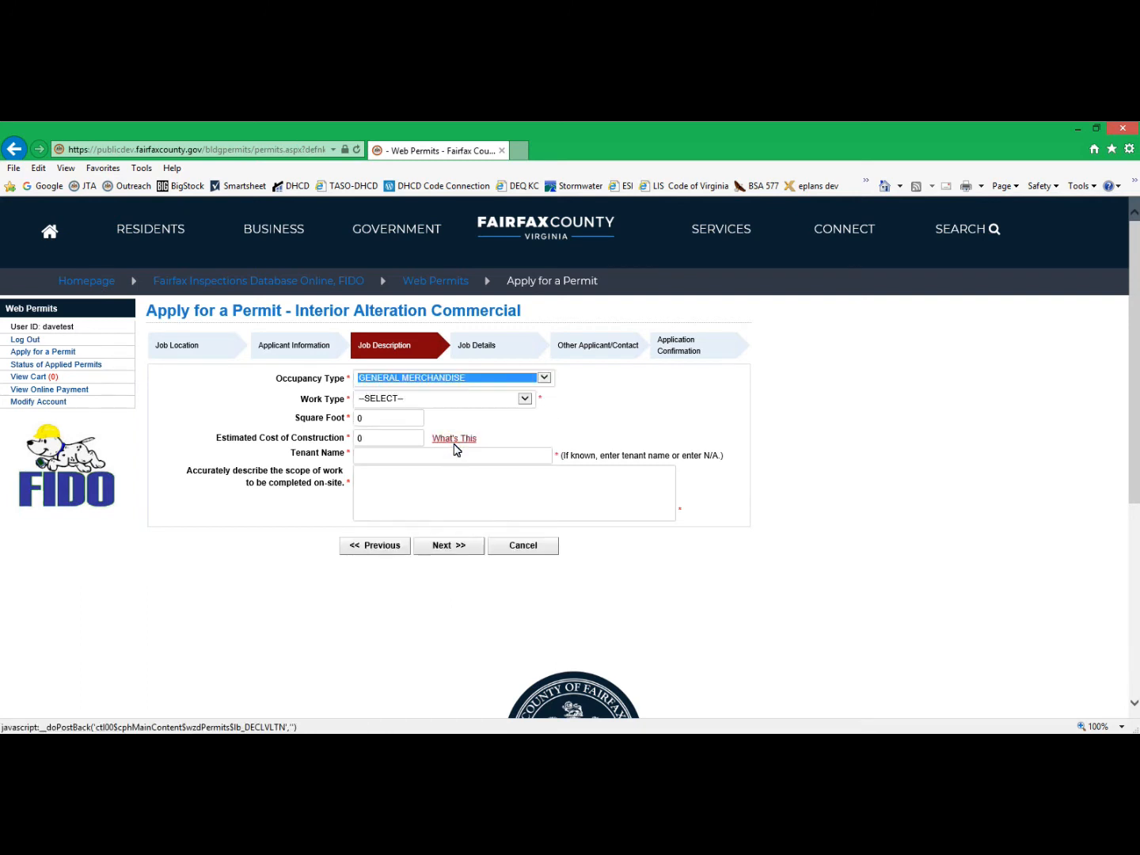
left_click(523, 400)
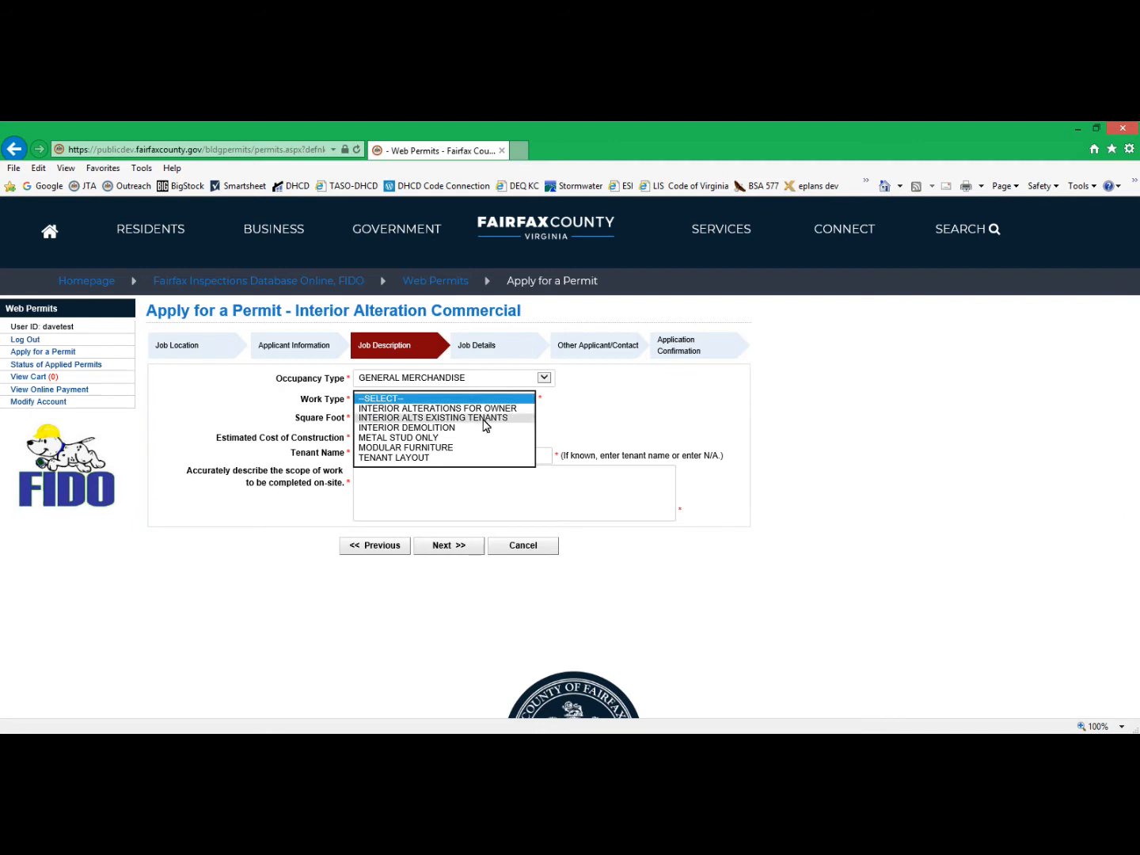
left_click(424, 459)
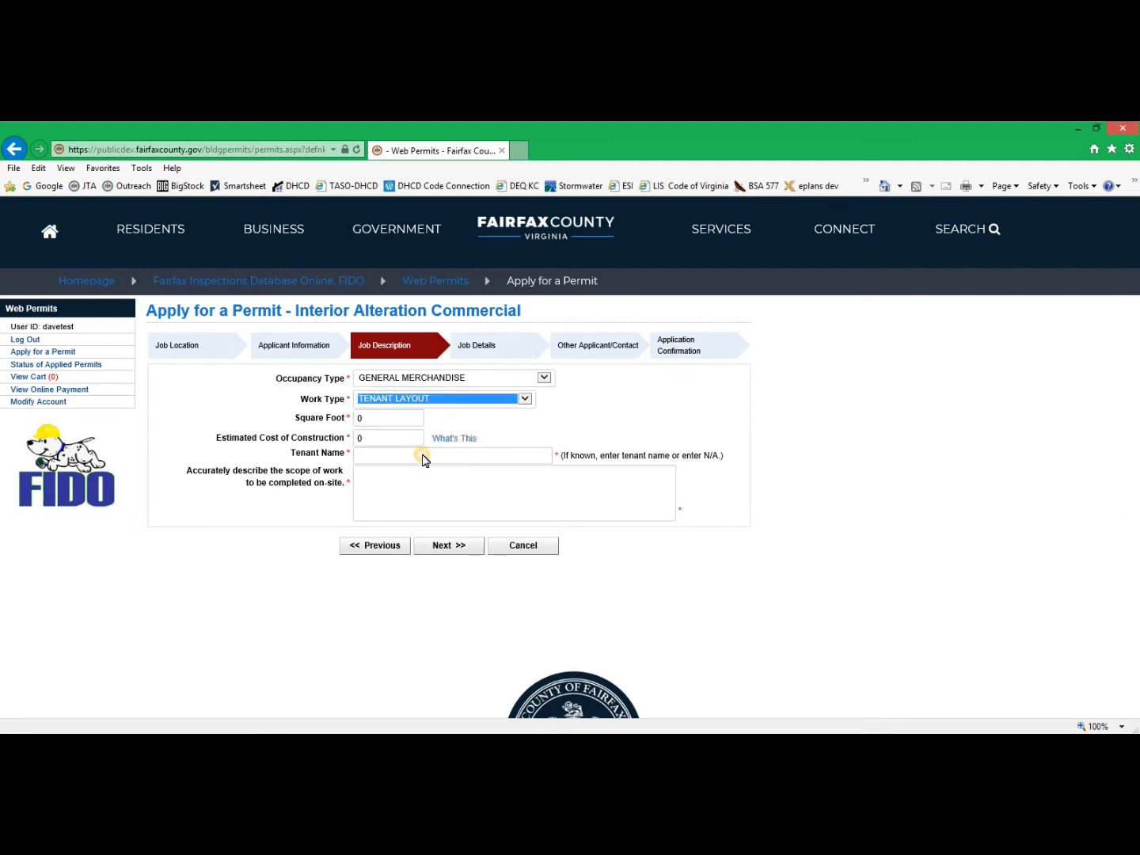
Set the square footage to 1500 and the estimated cost of construction to 65000.
left_click(390, 419)
type("15")
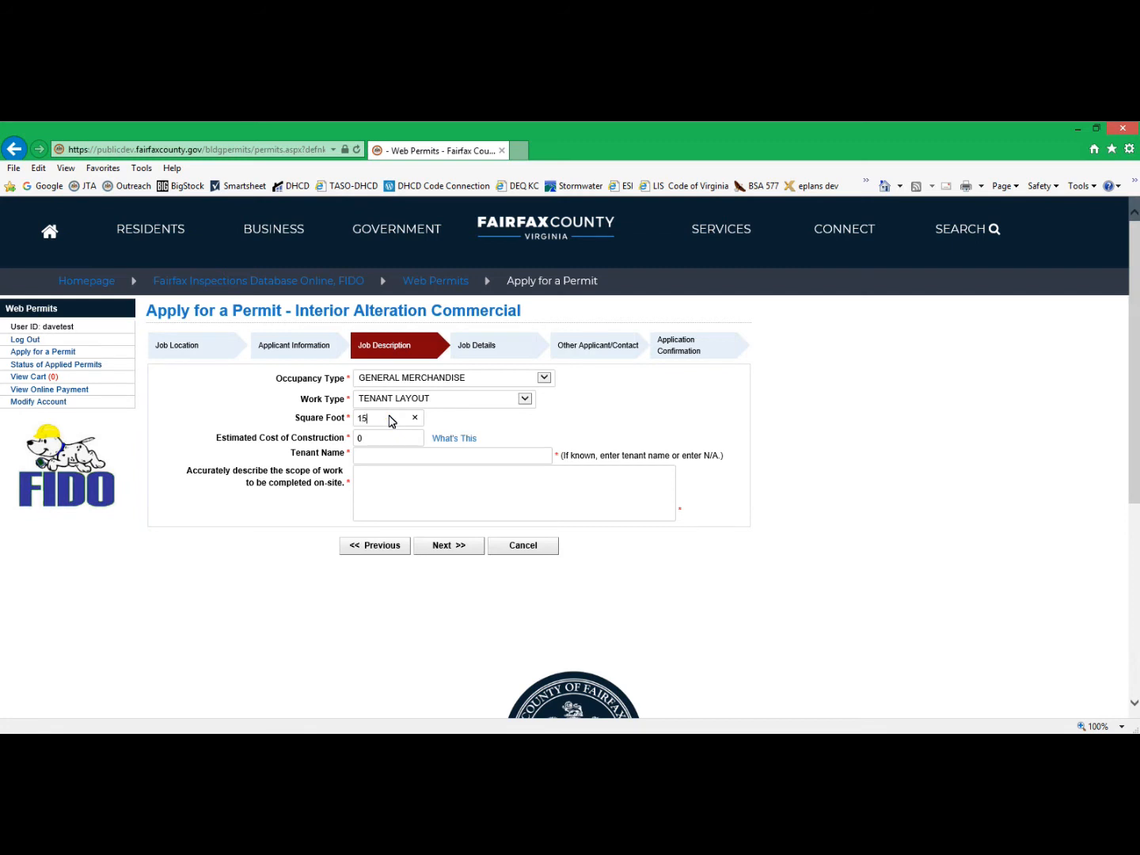
type("00")
left_click(389, 438)
type("65000")
Enter E-Plan Test as the tenant name and "new tenant layout" as the scope of work, and submit the job description.
left_click(408, 457)
type("E-Plan Test")
left_click(368, 486)
type("new")
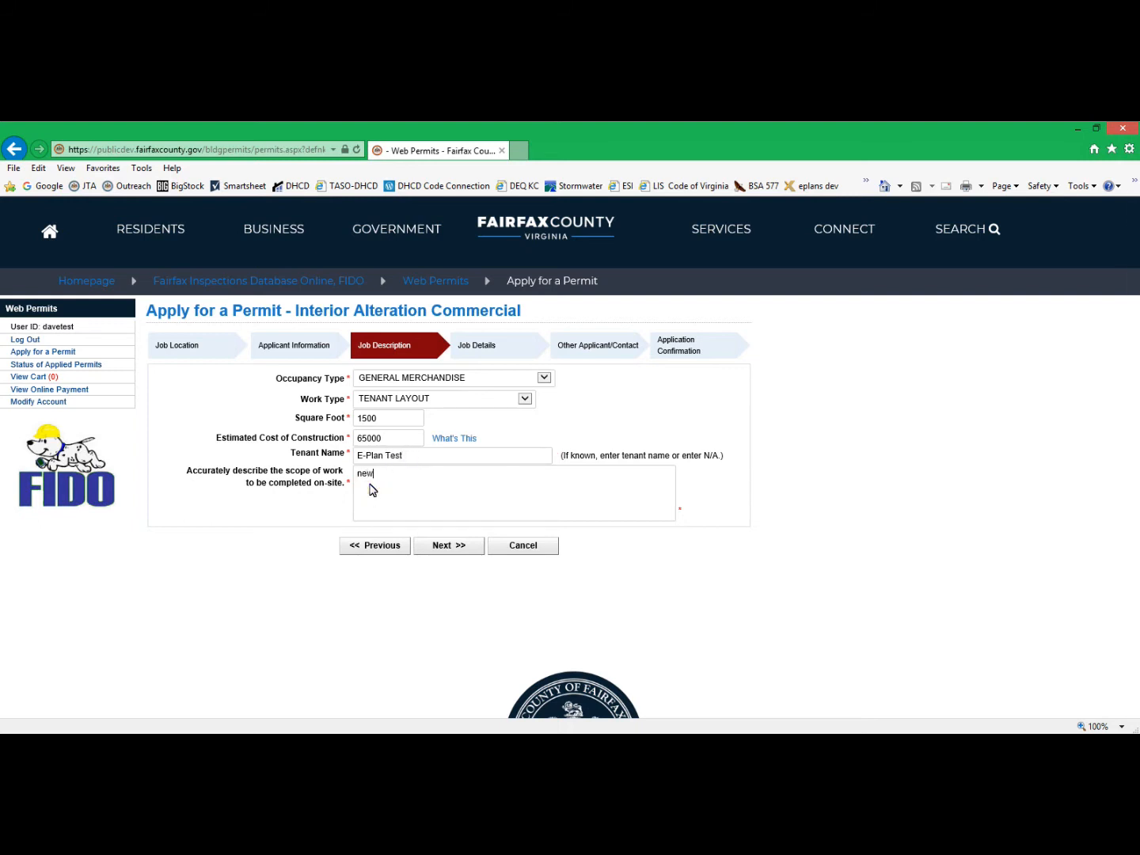
type(" tenant layout")
left_click(442, 554)
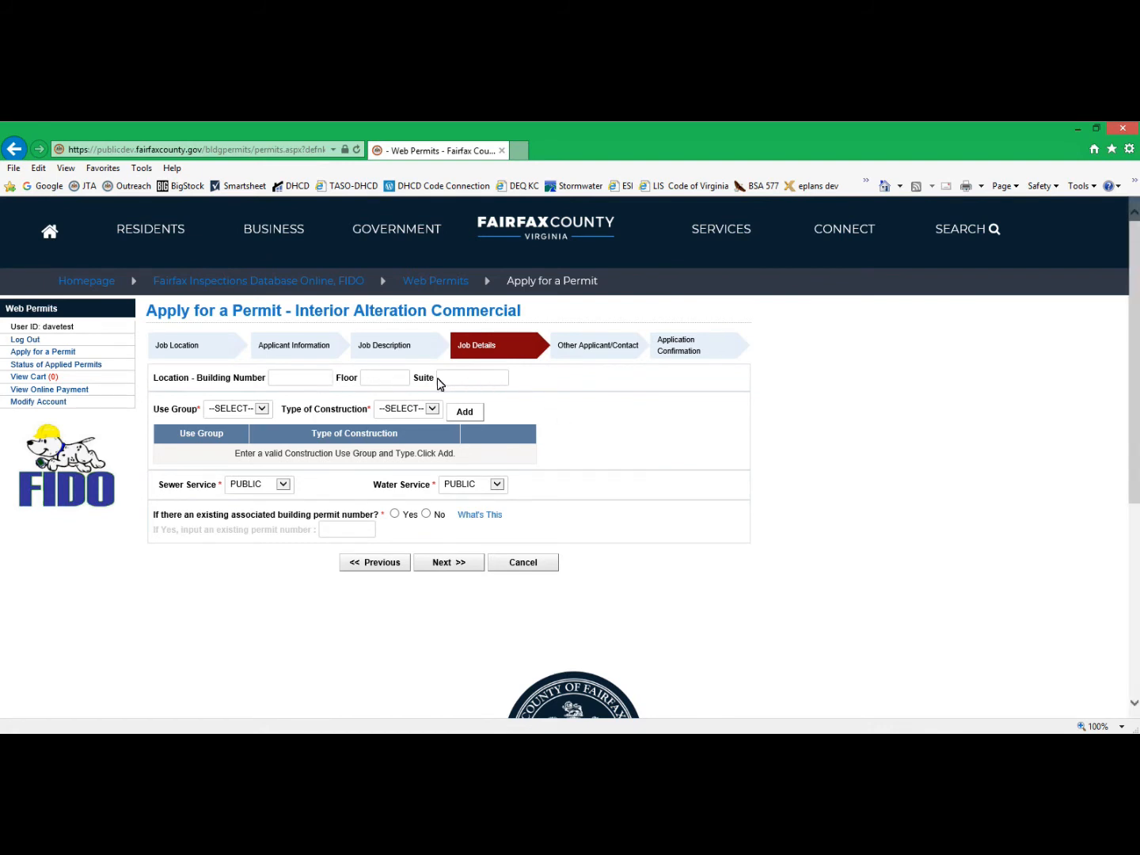
Set the job location's floor to 1 and its suite to 100 in the job details.
left_click(390, 377)
type("1")
left_click(458, 378)
type("1")
Add use group M with construction type IIA to the job details.
left_click(260, 410)
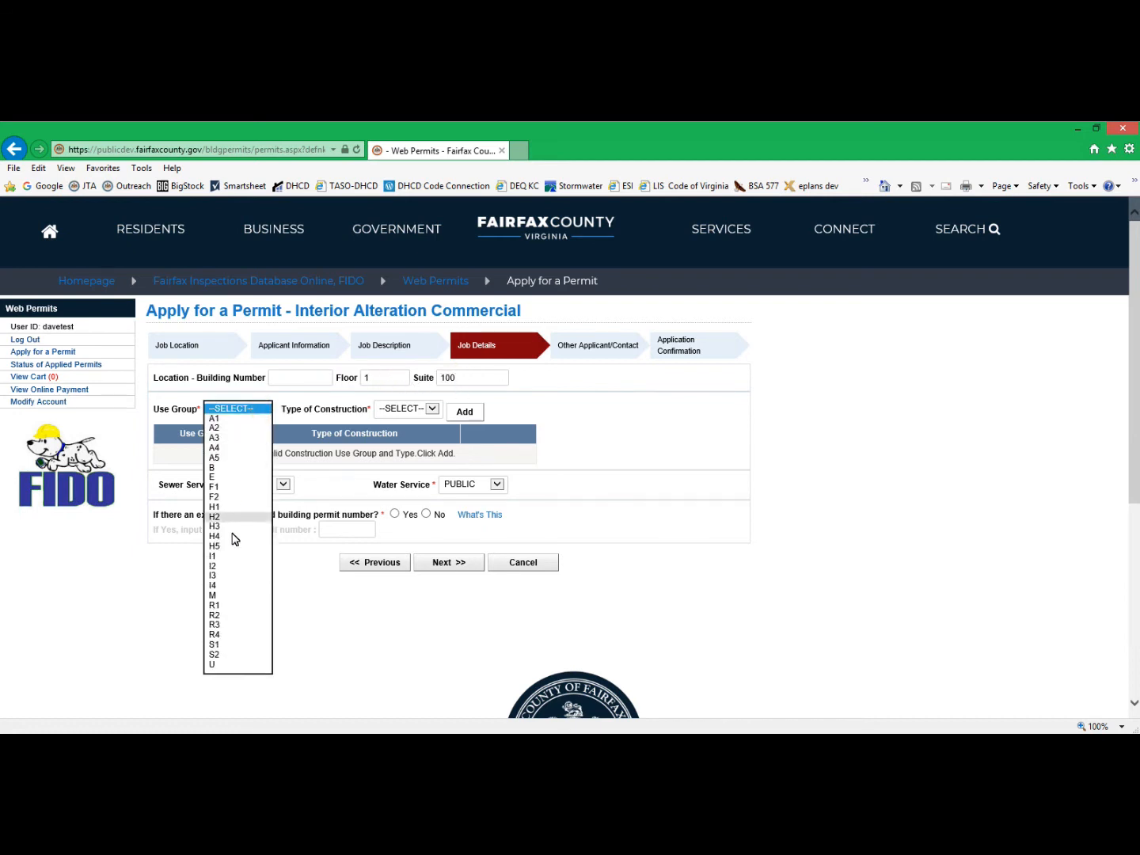
left_click(223, 594)
left_click(432, 409)
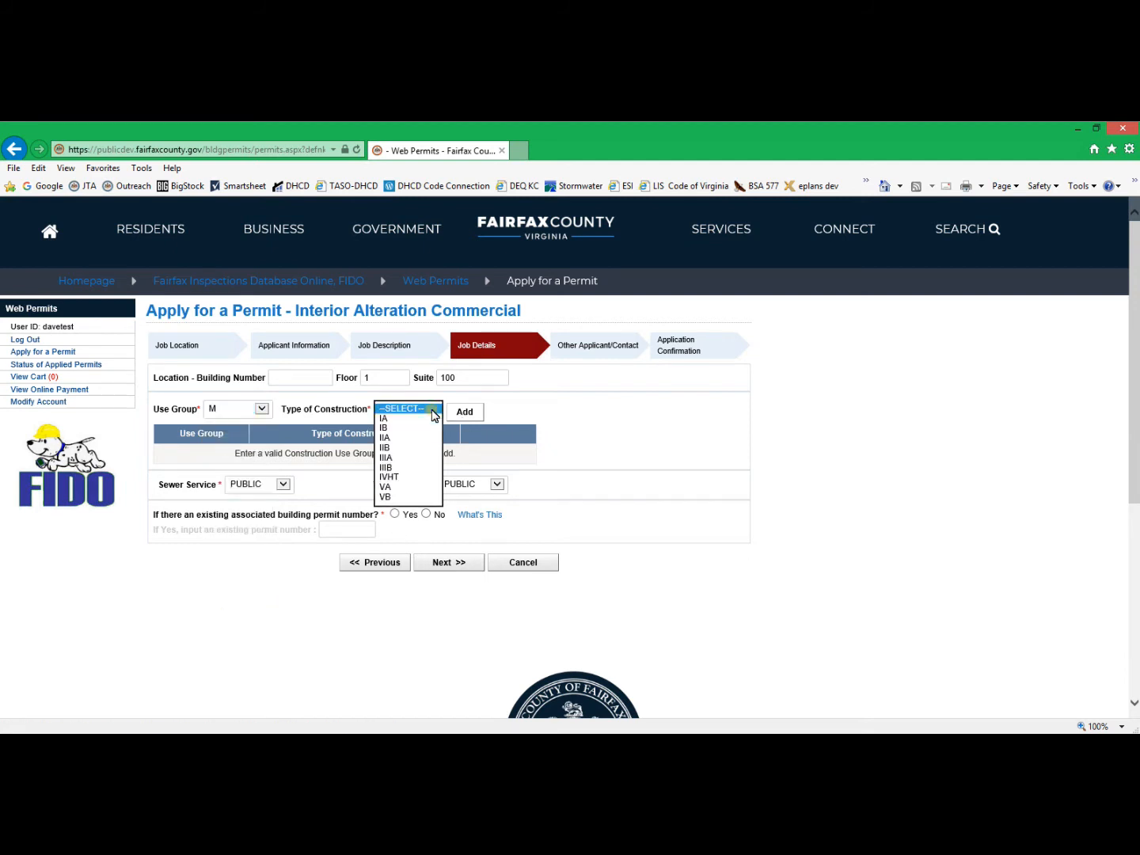
left_click(404, 442)
left_click(465, 412)
Keep both the sewer service and the water service set to PUBLIC.
left_click(282, 479)
left_click(312, 480)
left_click(497, 479)
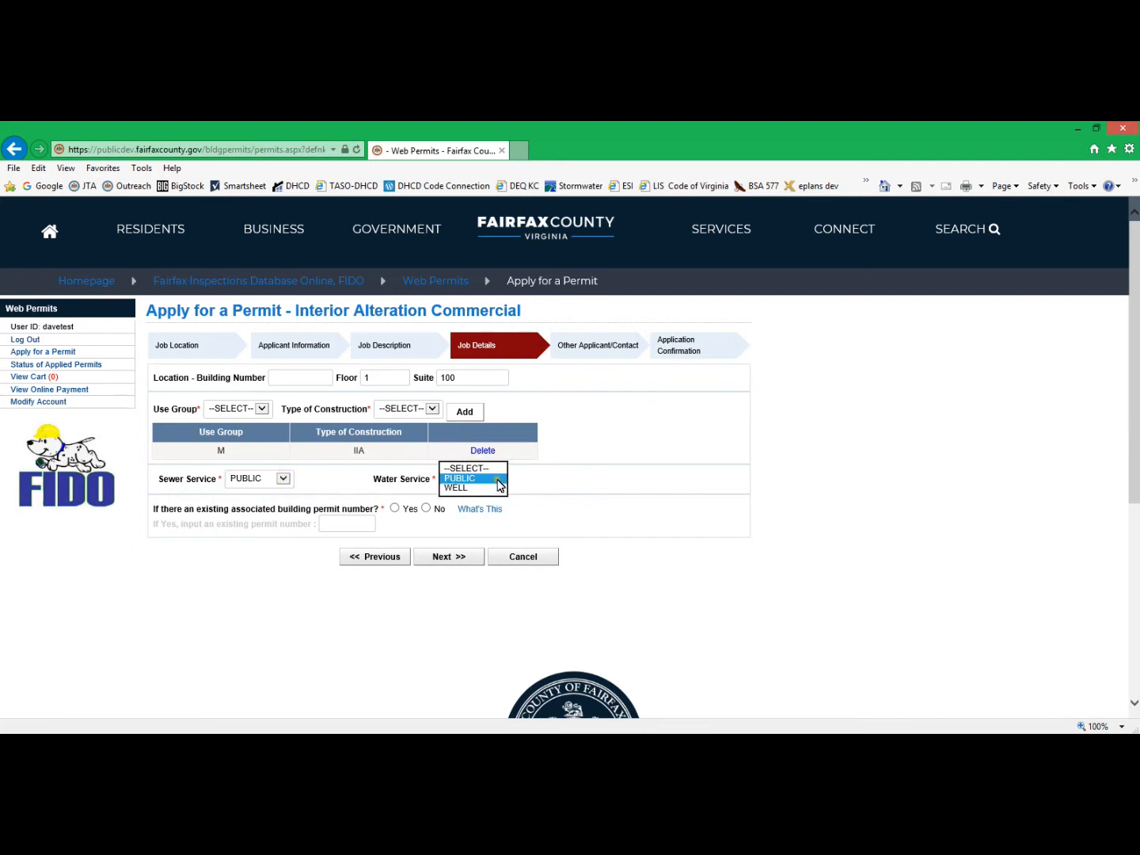
left_click(488, 477)
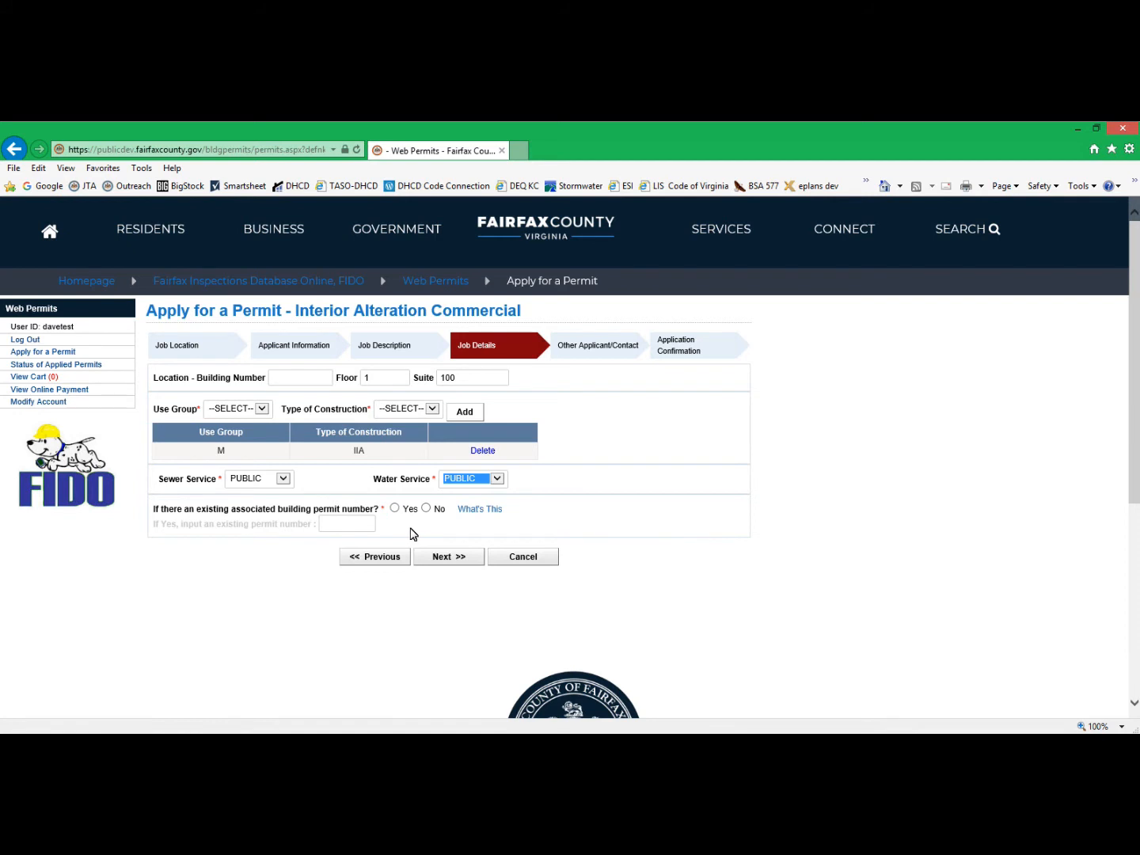
Answer No to the existing associated building permit question and submit the job details.
left_click(395, 509)
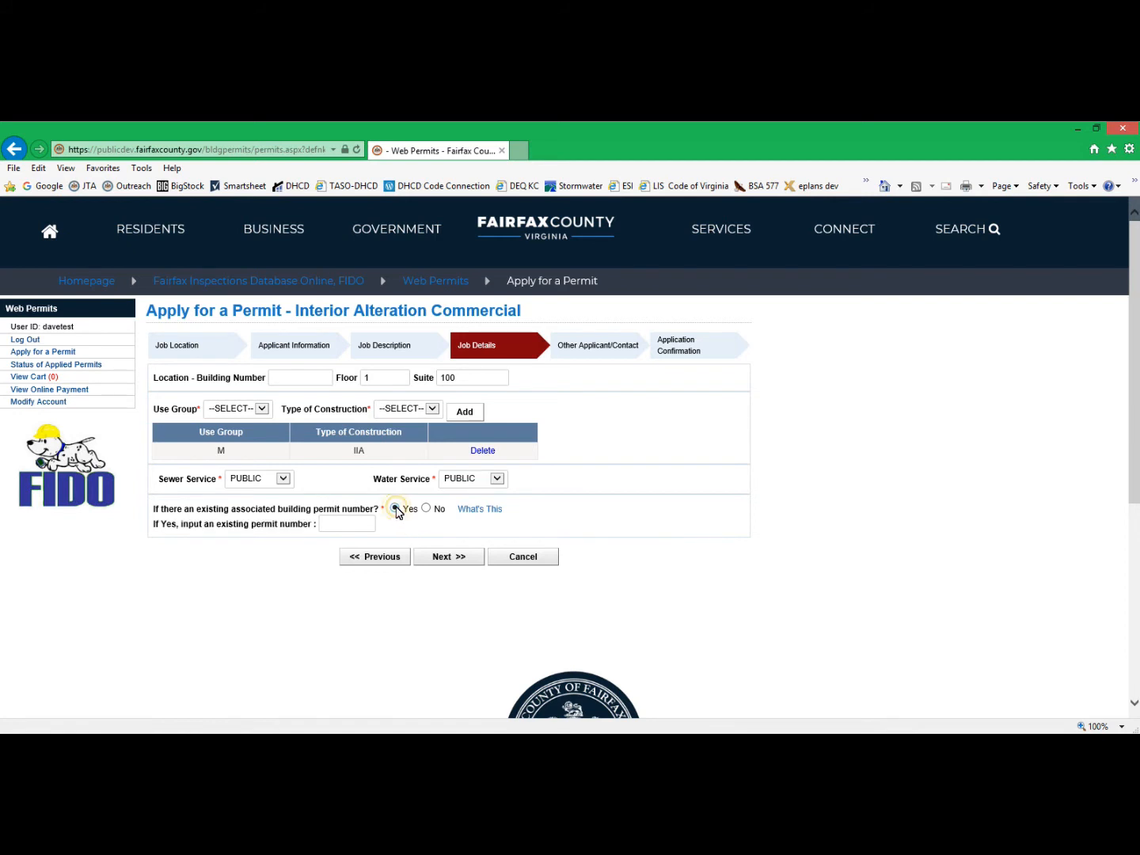
left_click(426, 509)
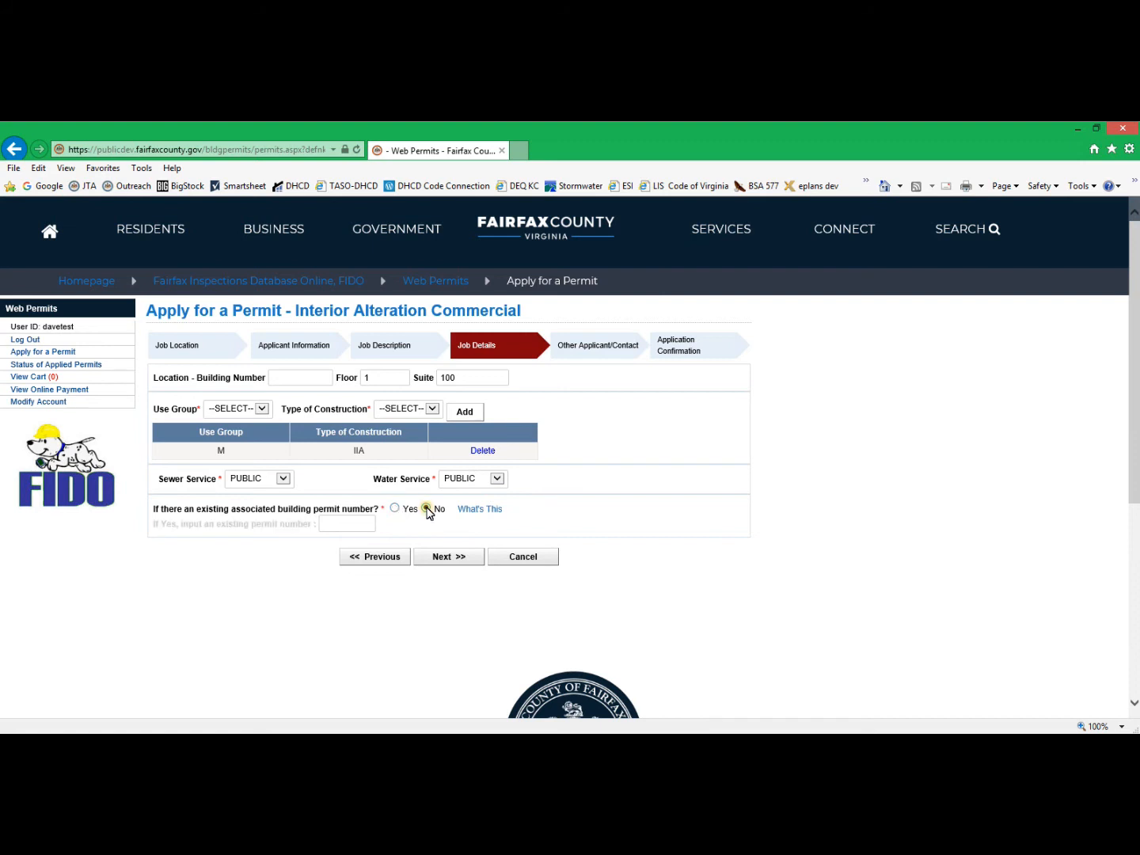
left_click(462, 560)
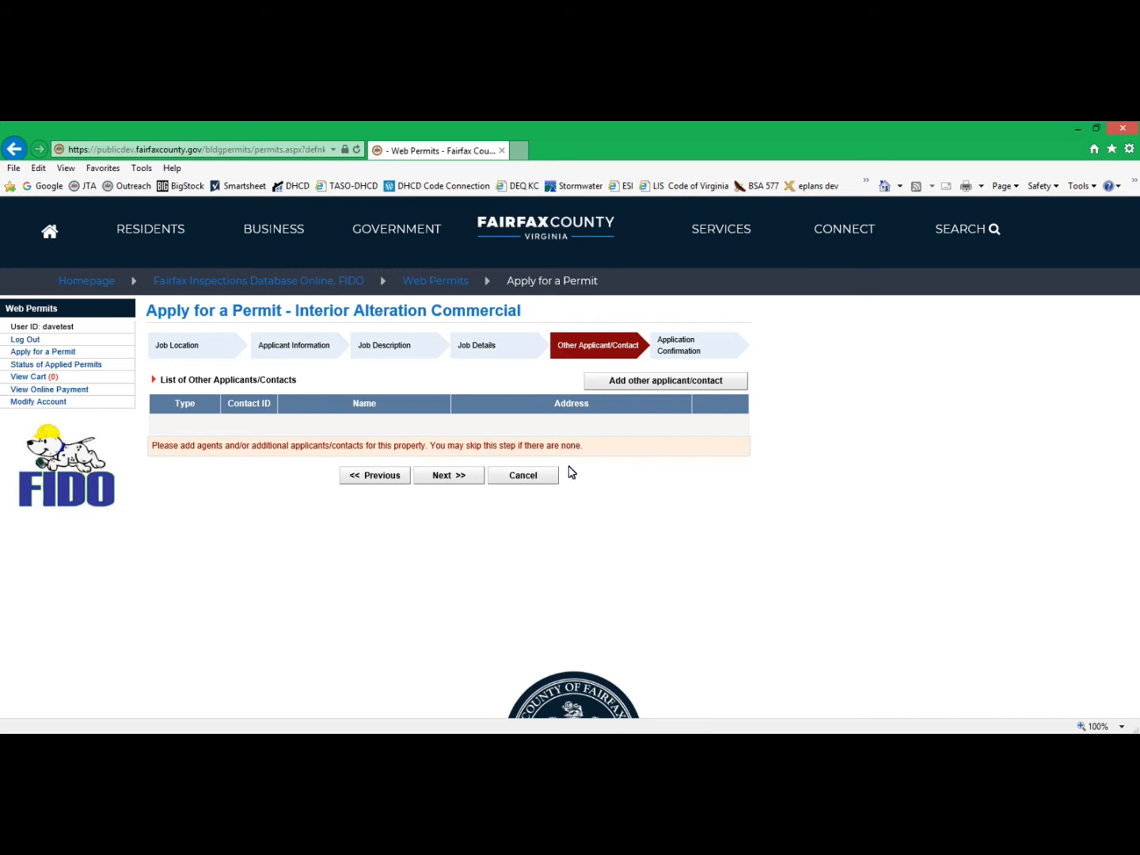
Skip adding other applicants, finish the permit application and continue to the Web Permits homepage.
left_click(456, 477)
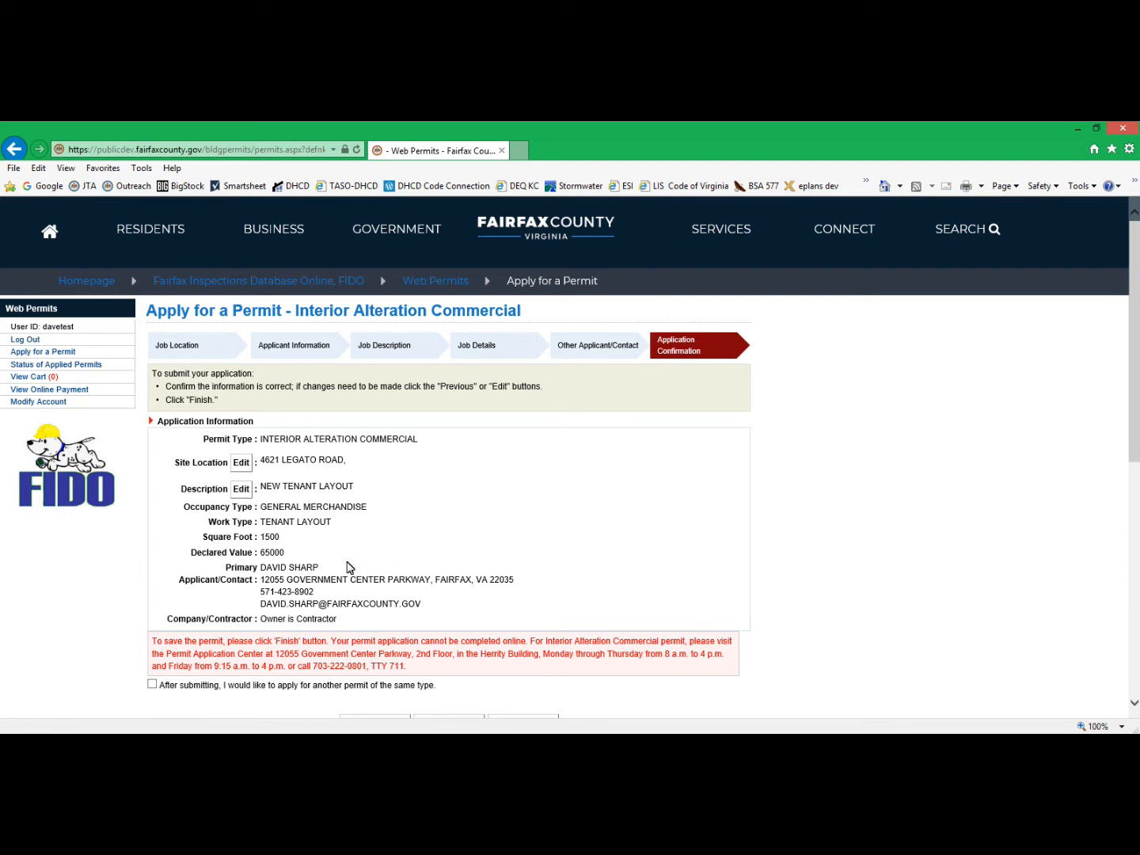
scroll(539, 521, "down", 2)
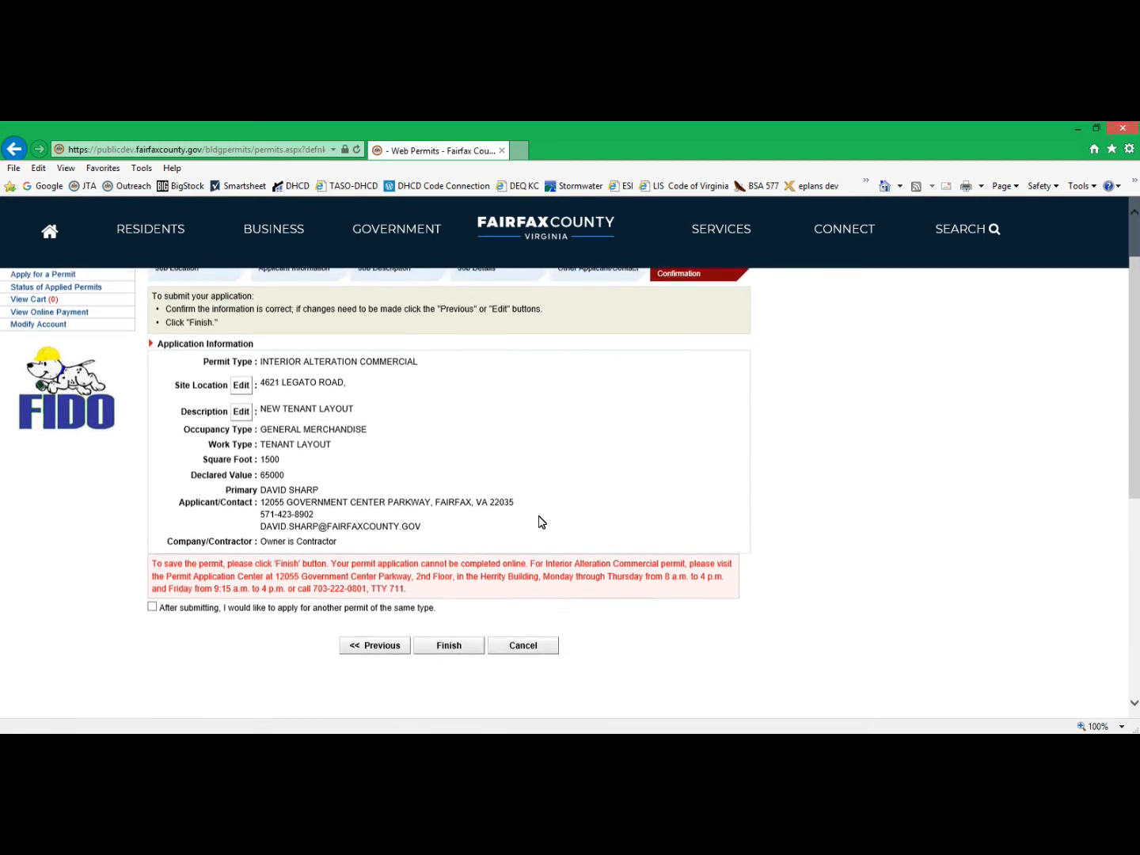
left_click(439, 569)
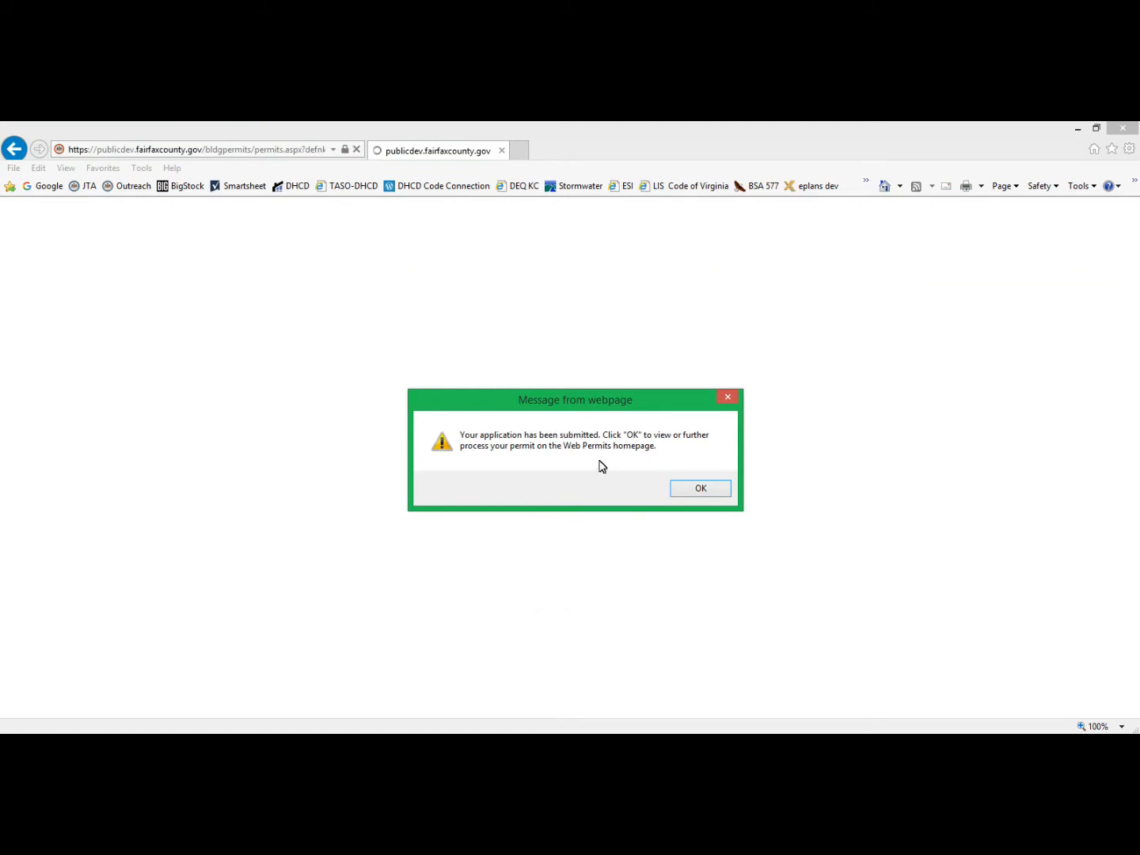
left_click(698, 495)
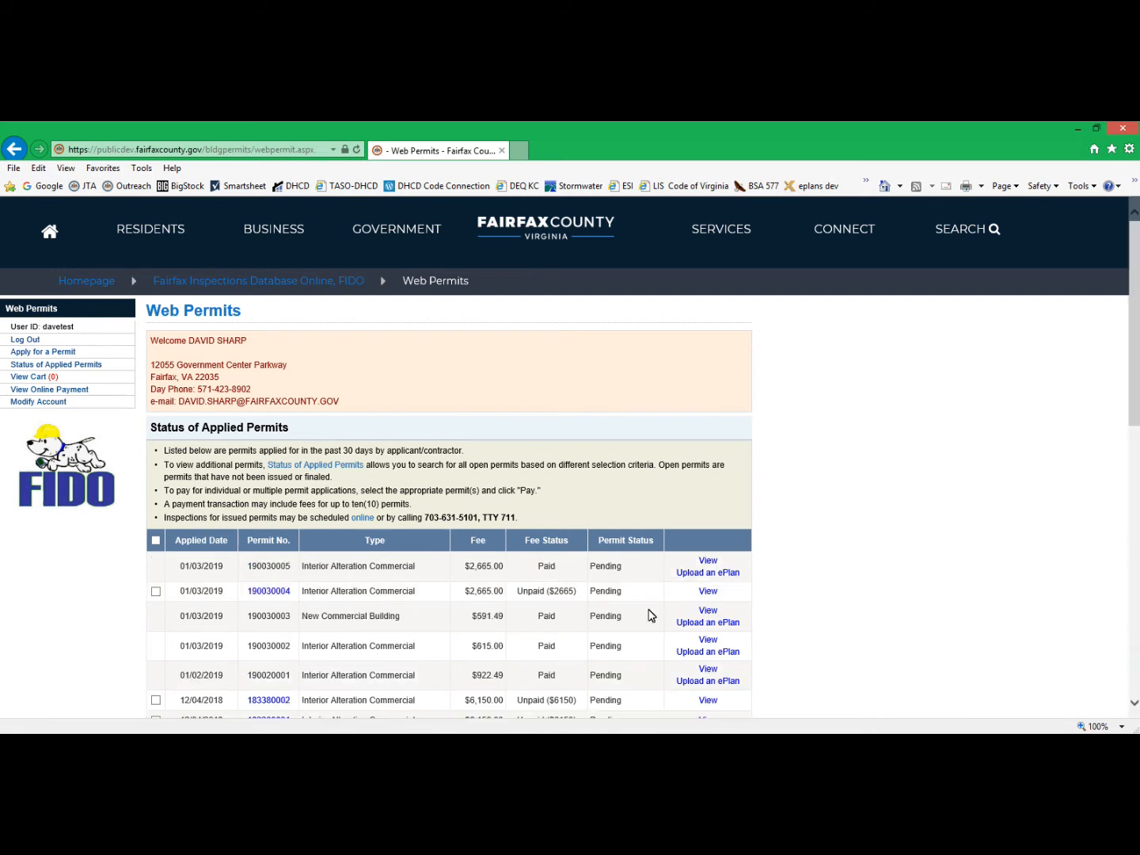
Select the unpaid Interior Alteration Commercial permit applied for on 01/03/2019 and proceed to the third-party payment page.
left_click_drag(306, 596, 423, 600)
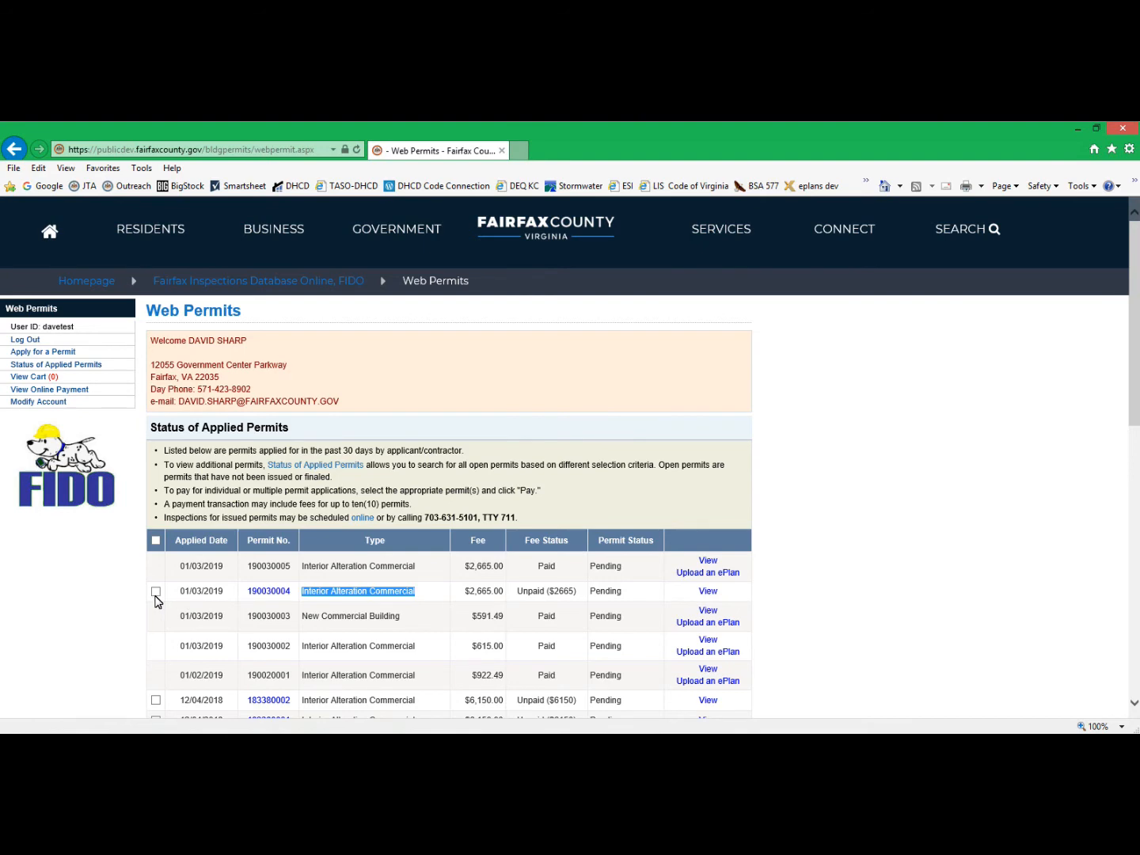
scroll(156, 599, "down", 3)
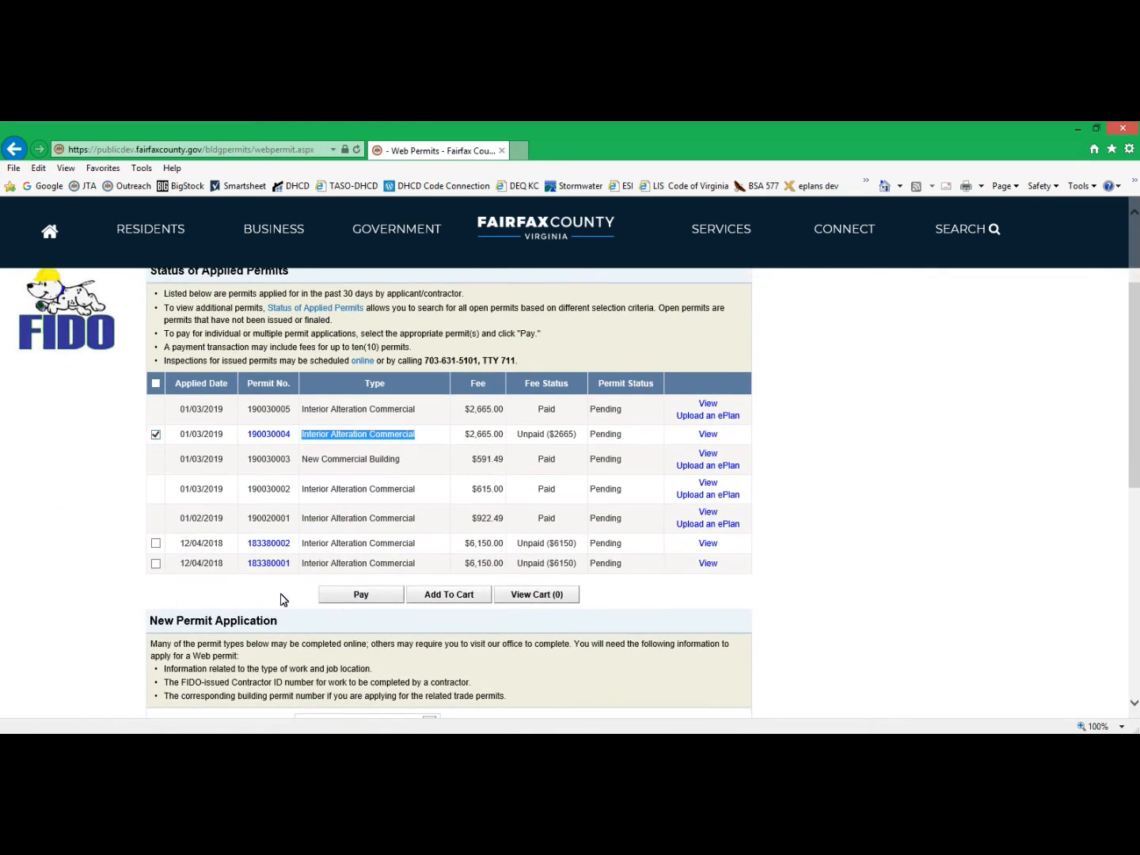
left_click(350, 595)
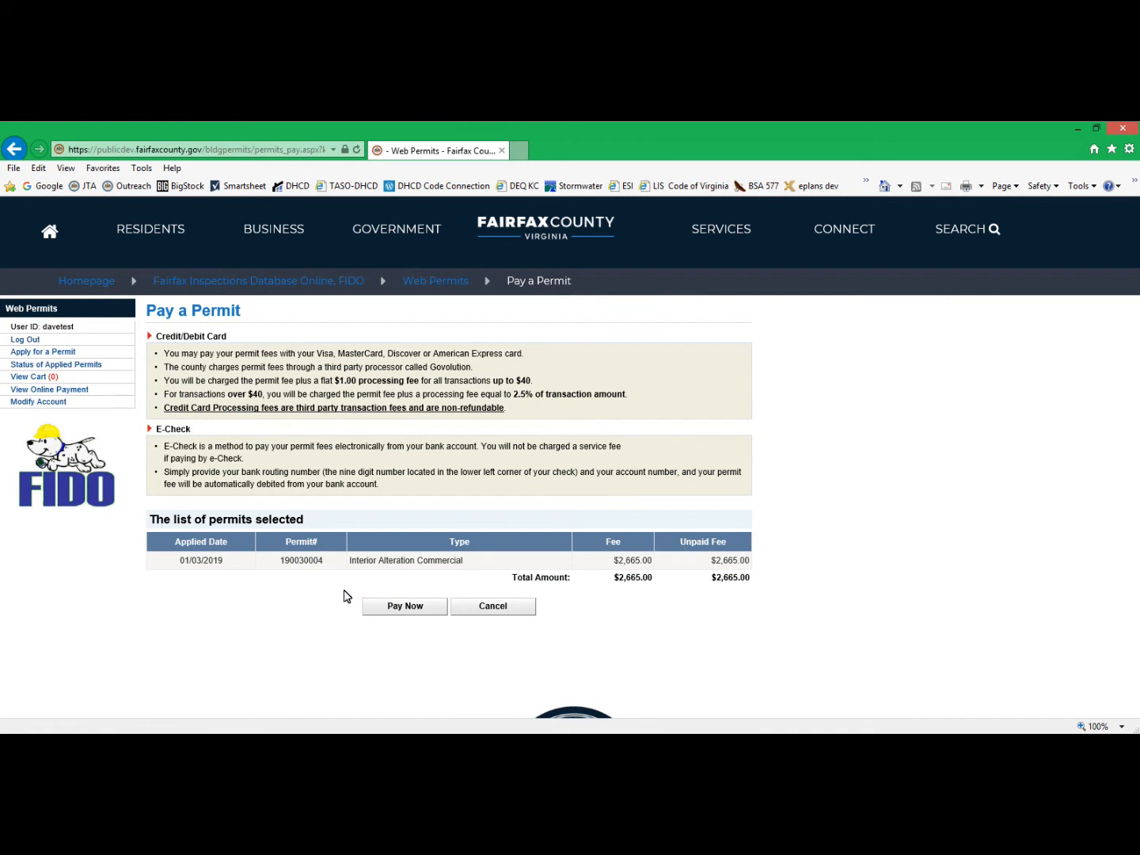
left_click(430, 611)
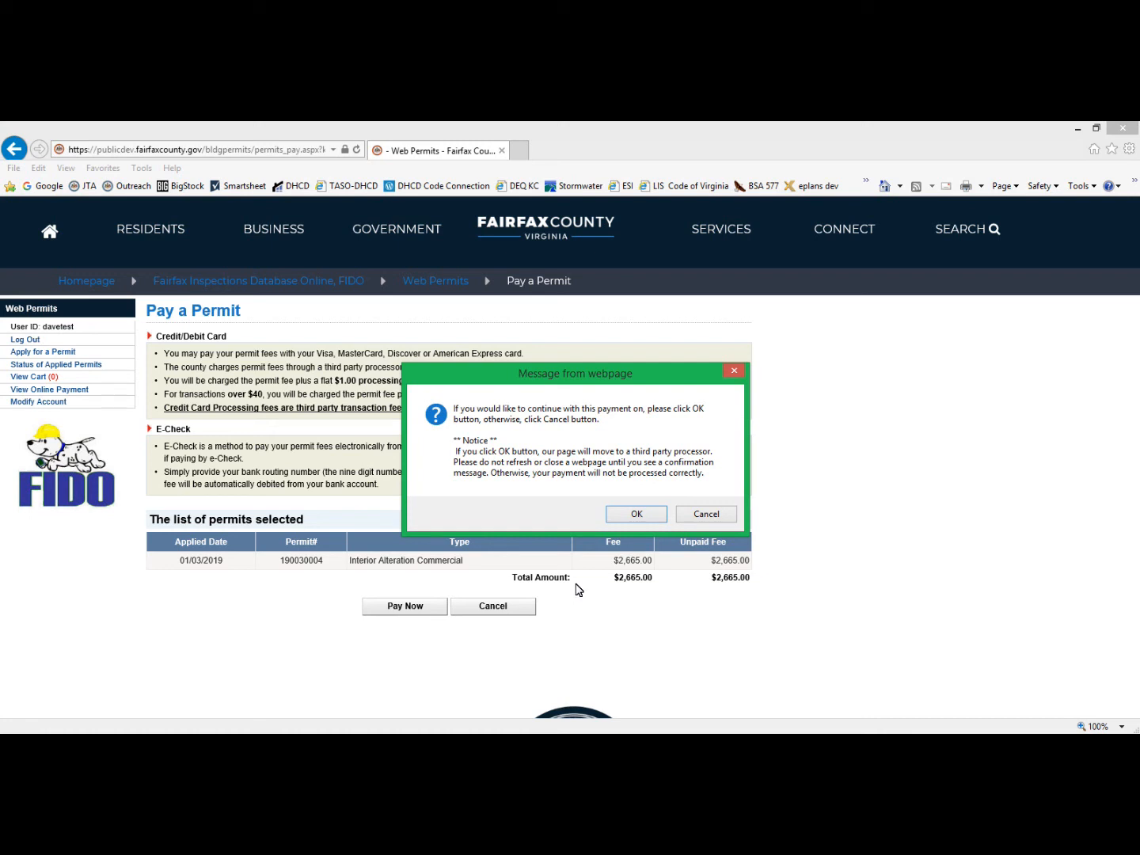
left_click(617, 517)
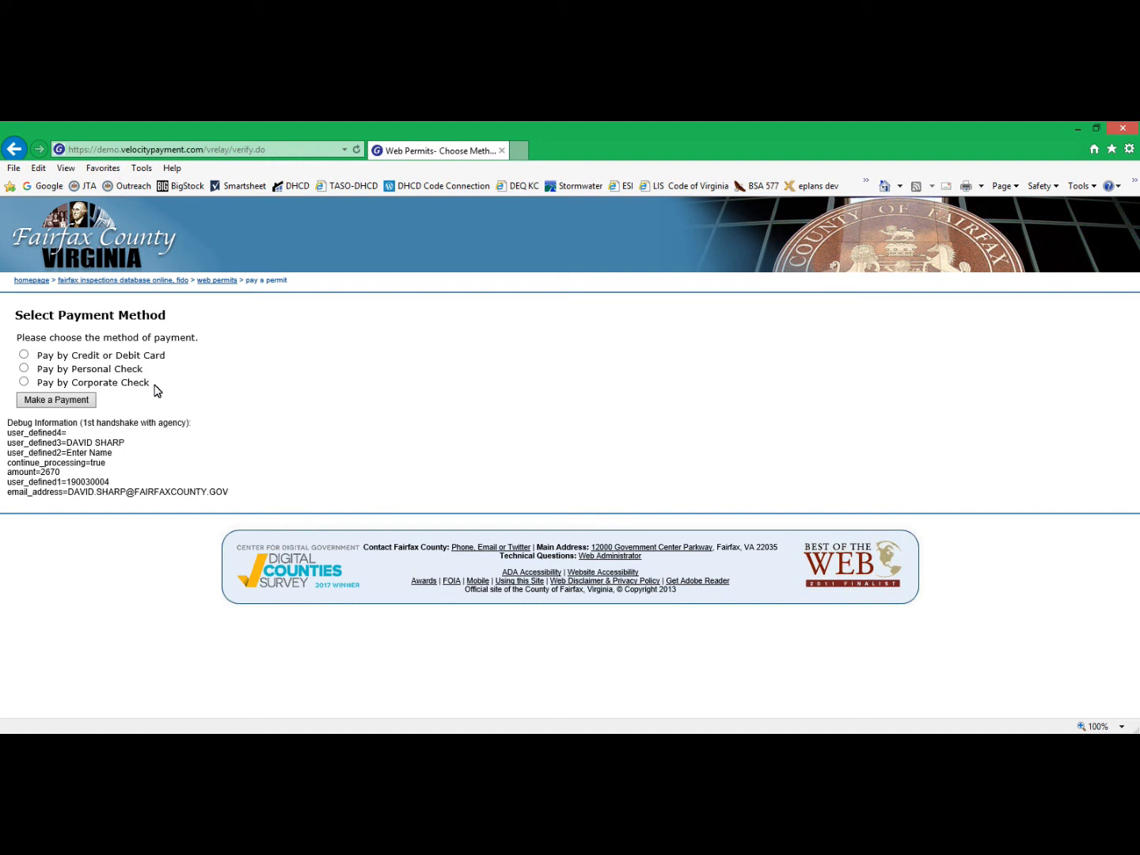
Choose credit or debit card as the payment method and open its payment form.
left_click(85, 407)
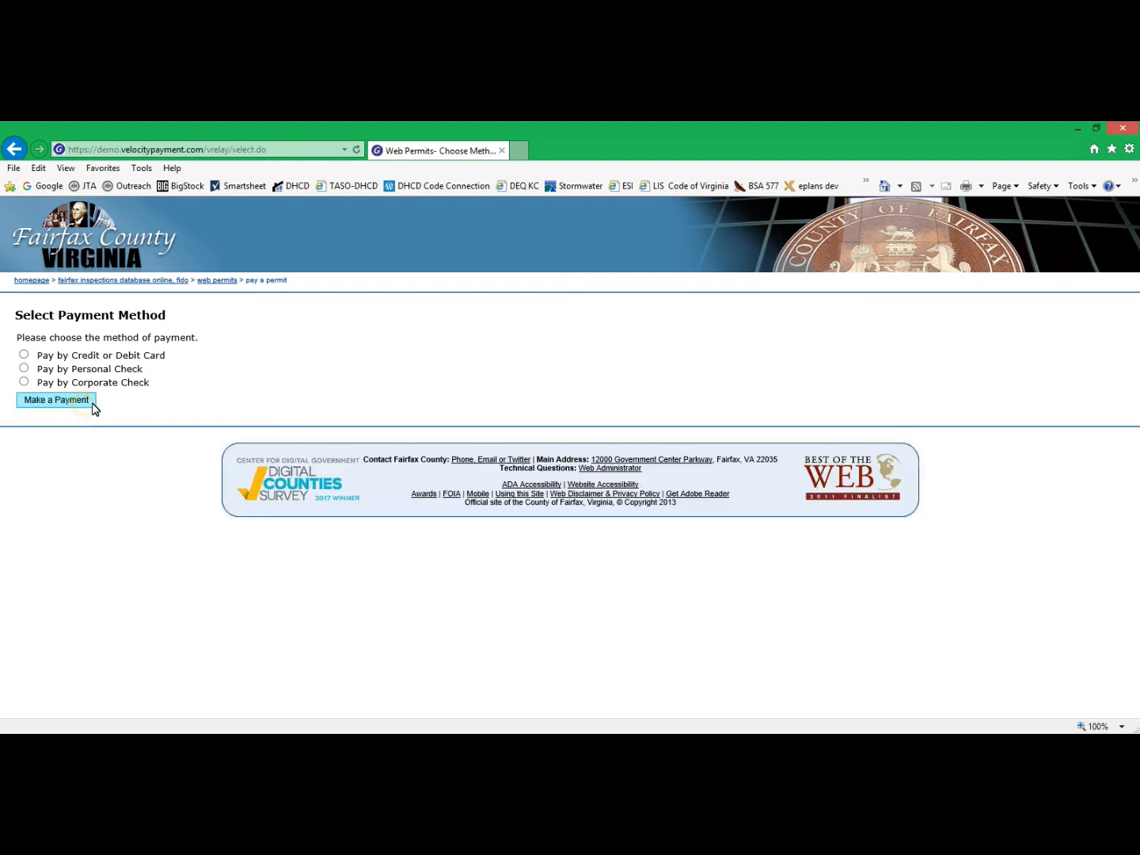
left_click(24, 354)
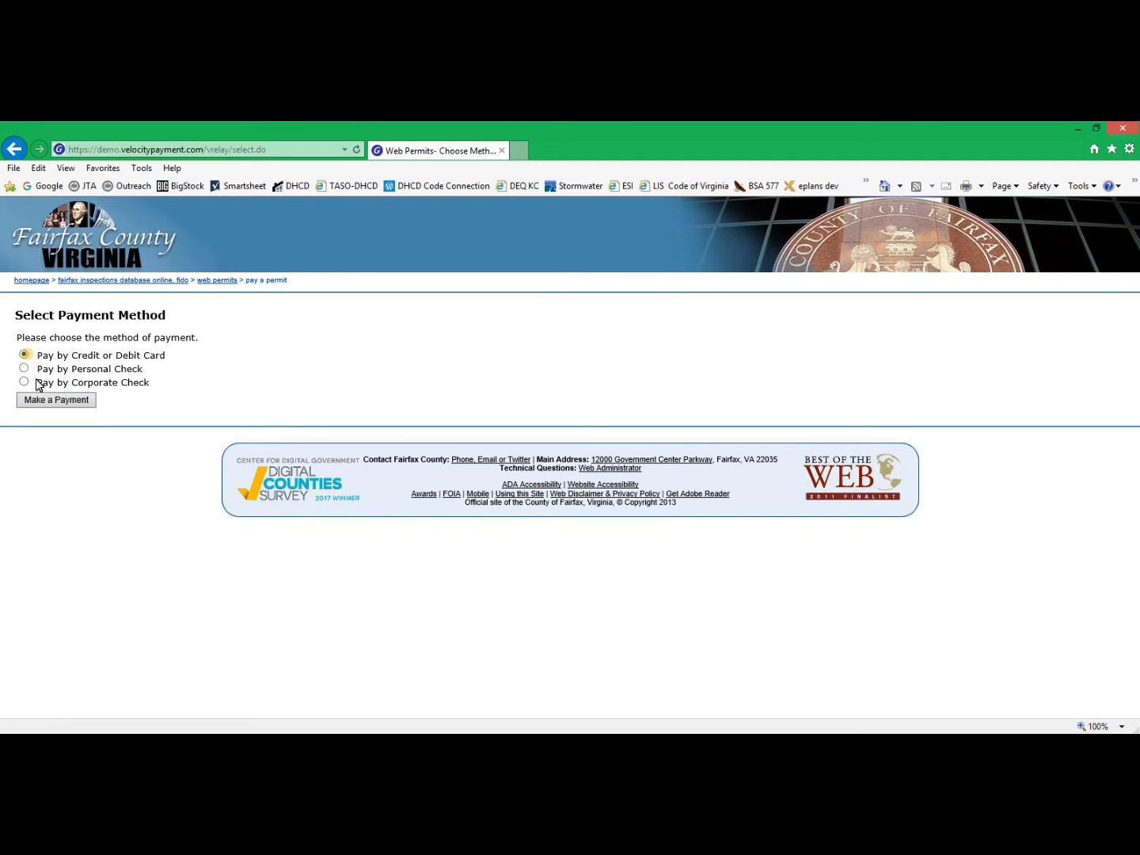
left_click(56, 401)
Enter the payer's name and the cardholder's name, leaving the check number blank.
double_click(247, 366)
left_click_drag(248, 366, 288, 367)
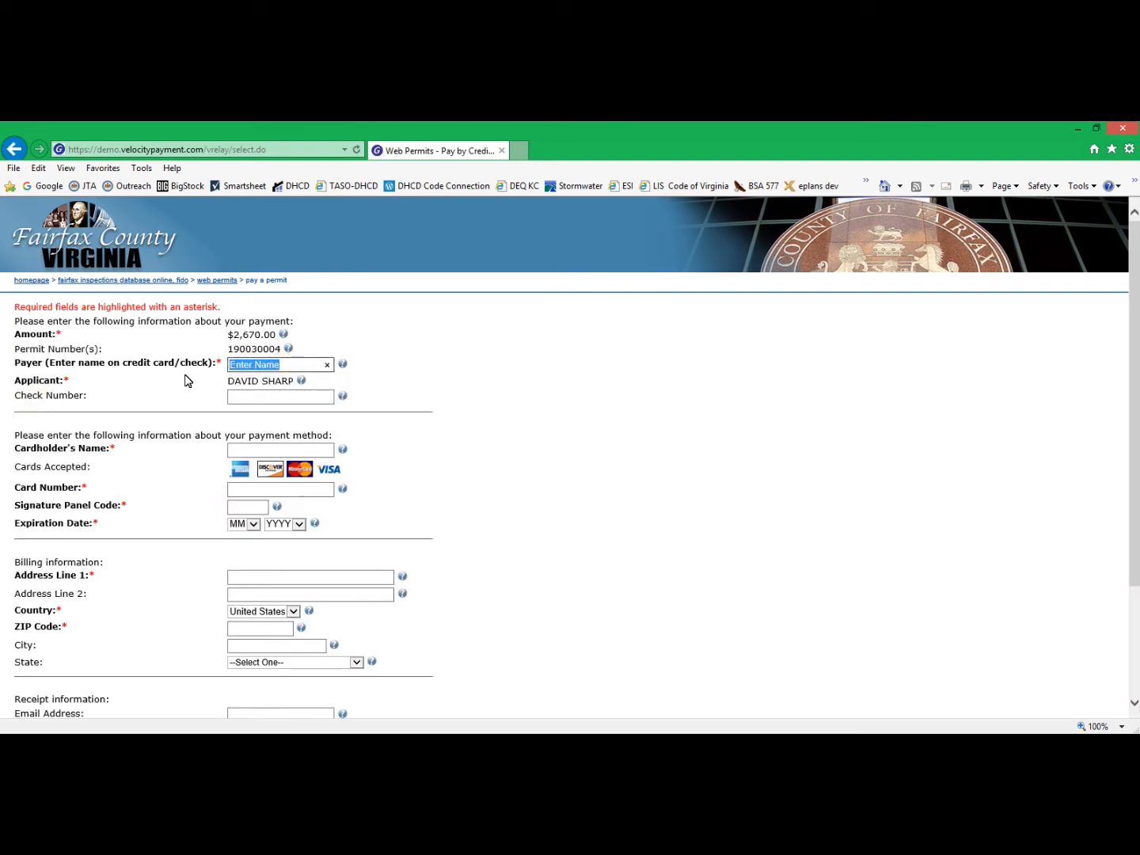
type("dave")
key("Tab")
key("Tab")
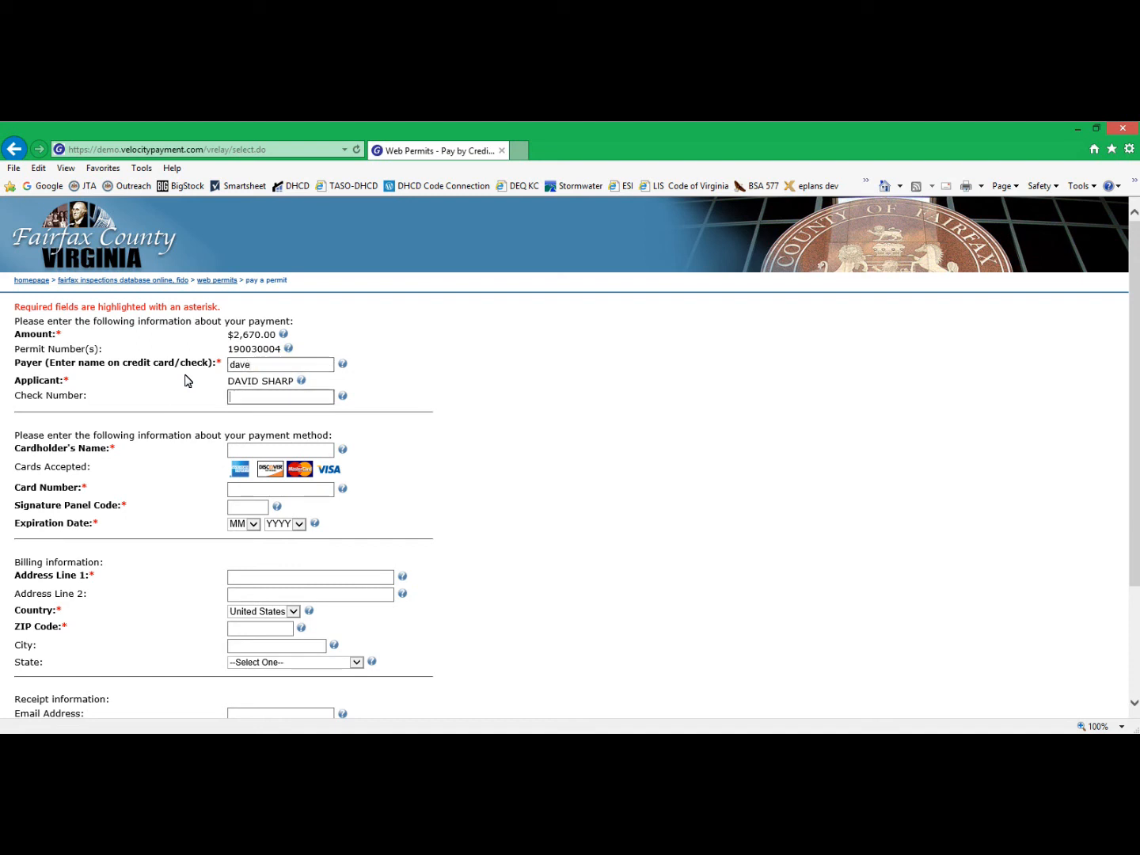
key("Tab")
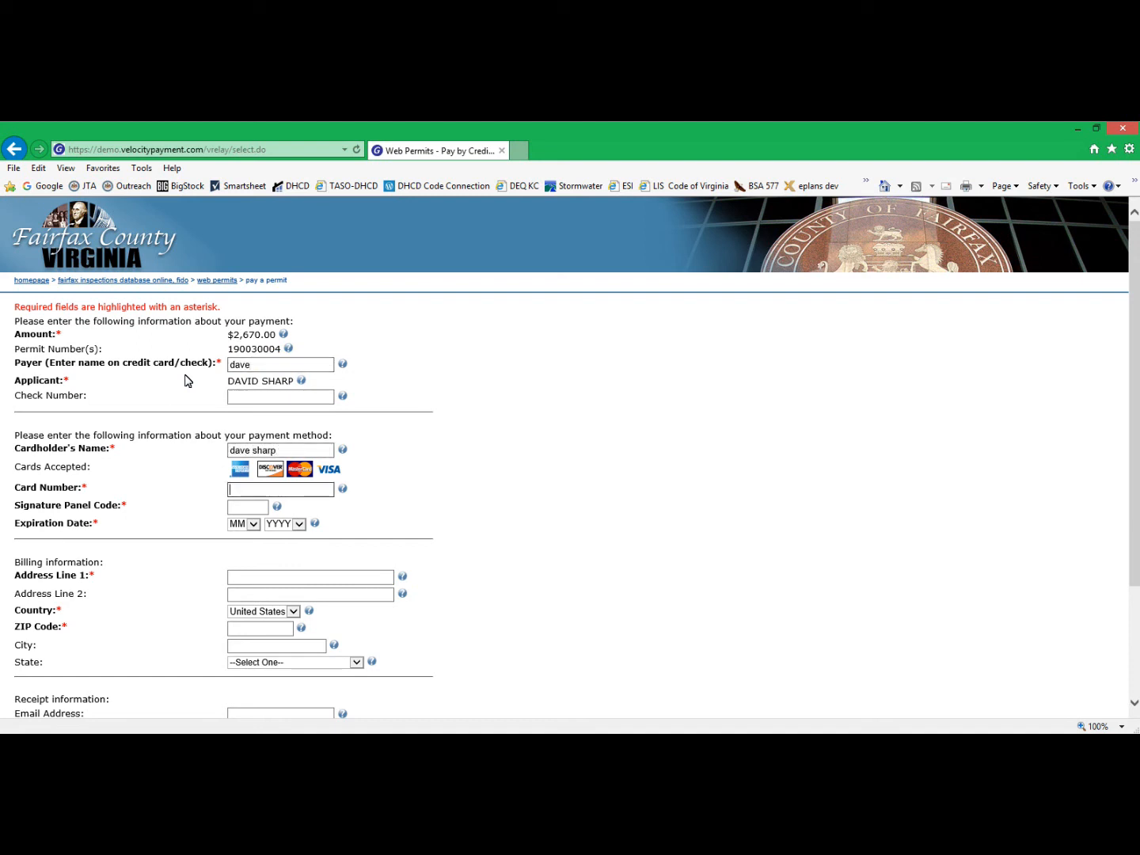
Enter the card number and the signature panel code.
type("4111111111111111")
key("Tab")
type("1")
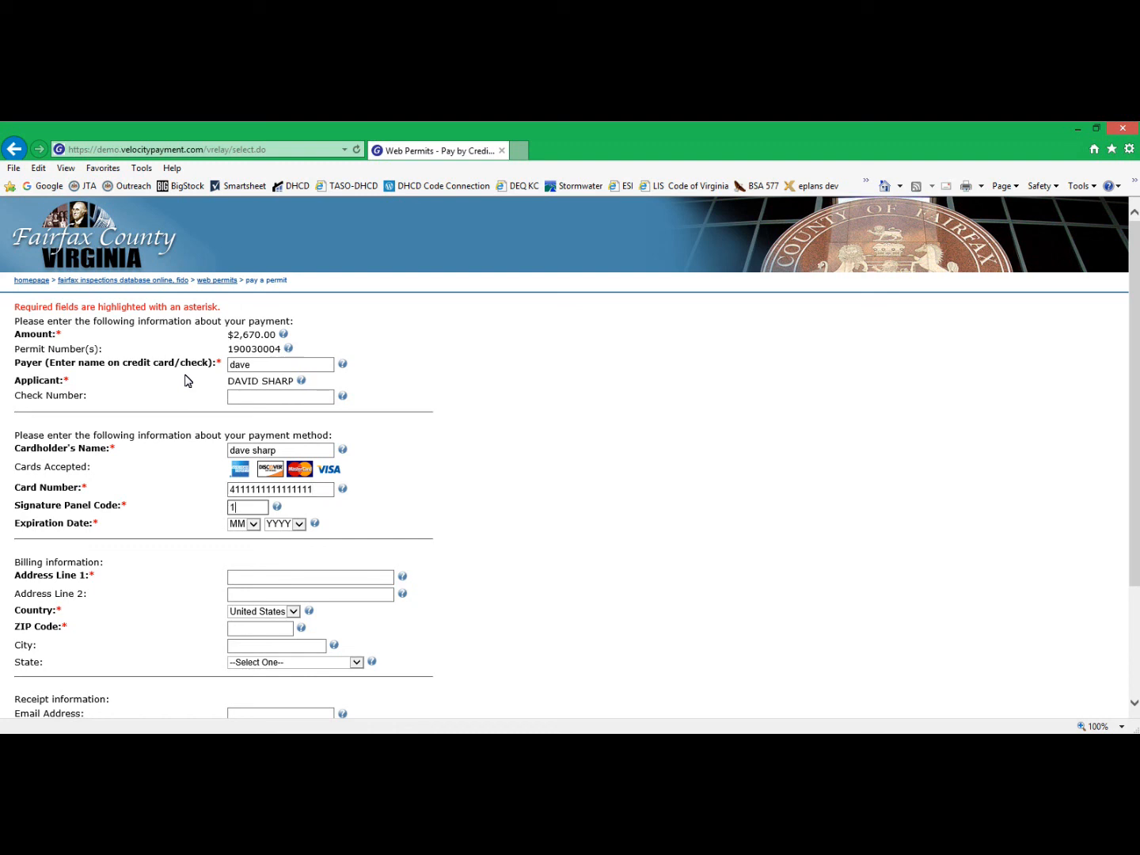
type("23")
key("Tab")
Set the card's expiration date to month 04 and year 2024.
left_click(252, 525)
key("Down")
key("Down")
key("Down")
key("Down")
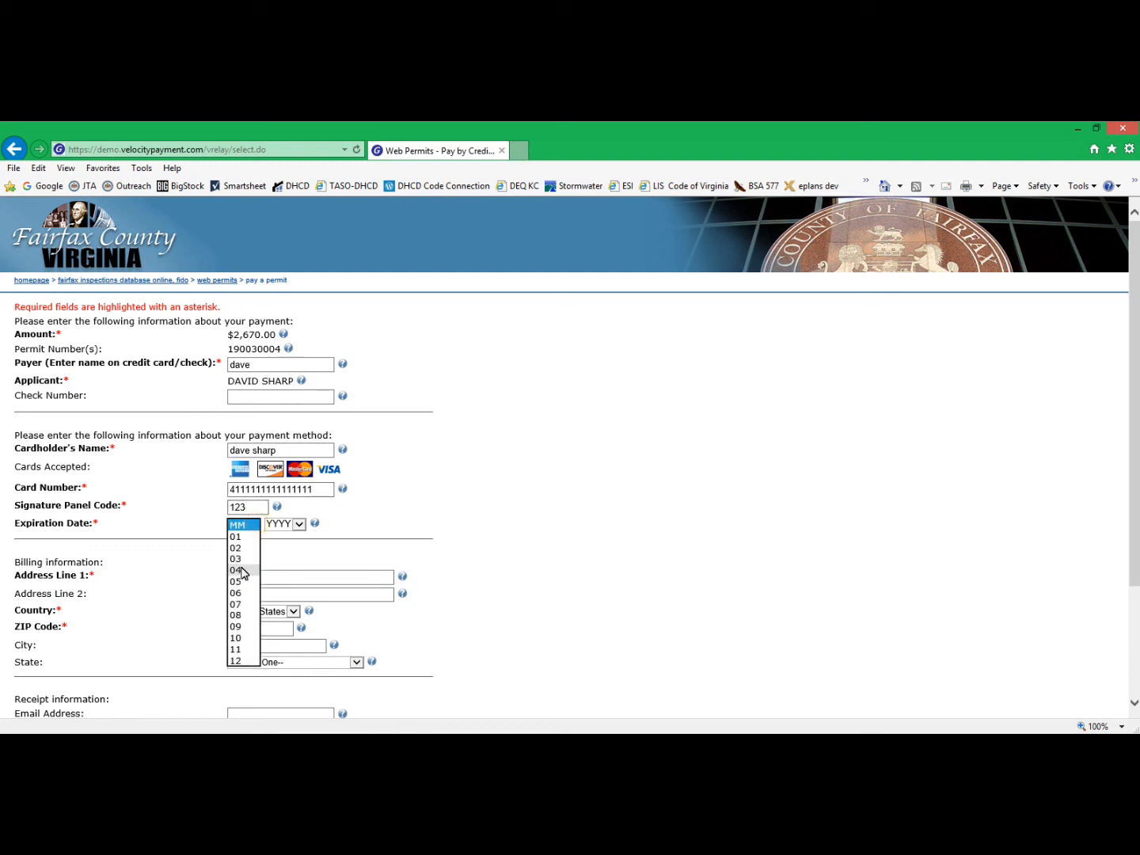
key("Return")
left_click(299, 524)
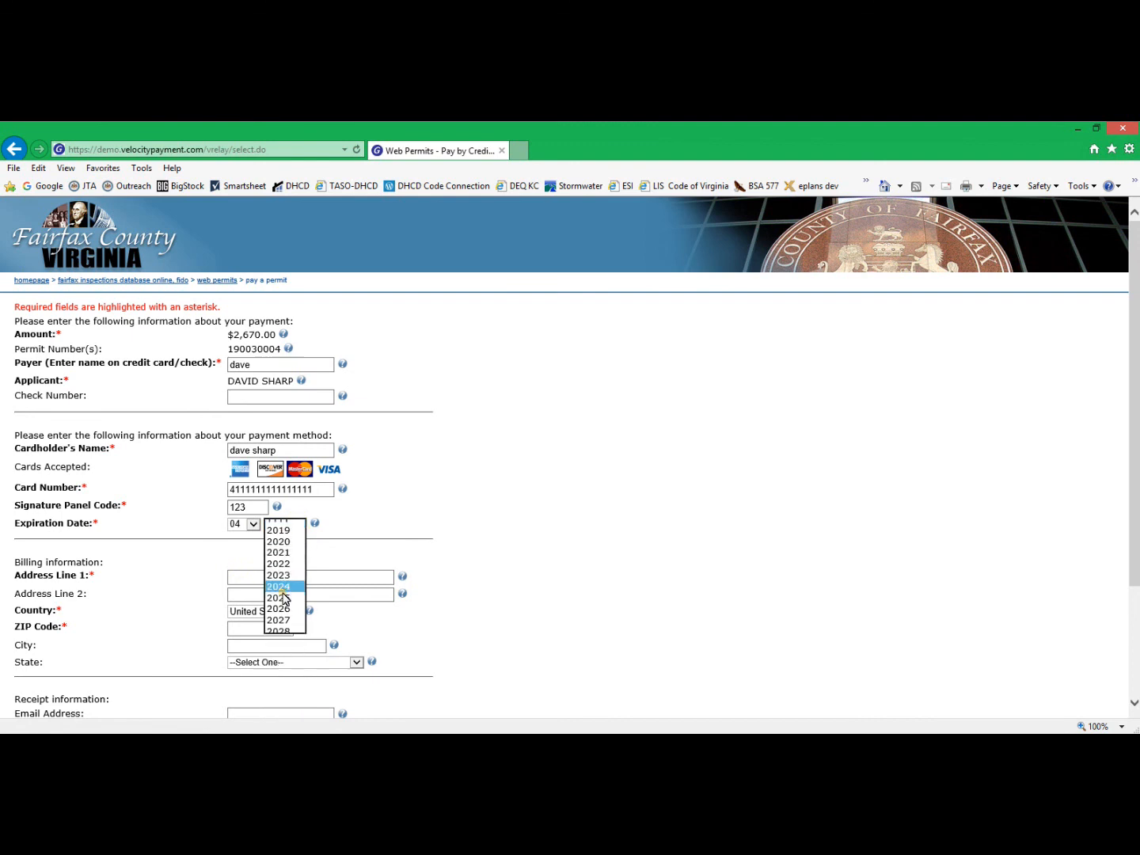
left_click(282, 592)
Fill in the billing street address and ZIP code, letting the form complete the city and state.
left_click(252, 580)
type("123")
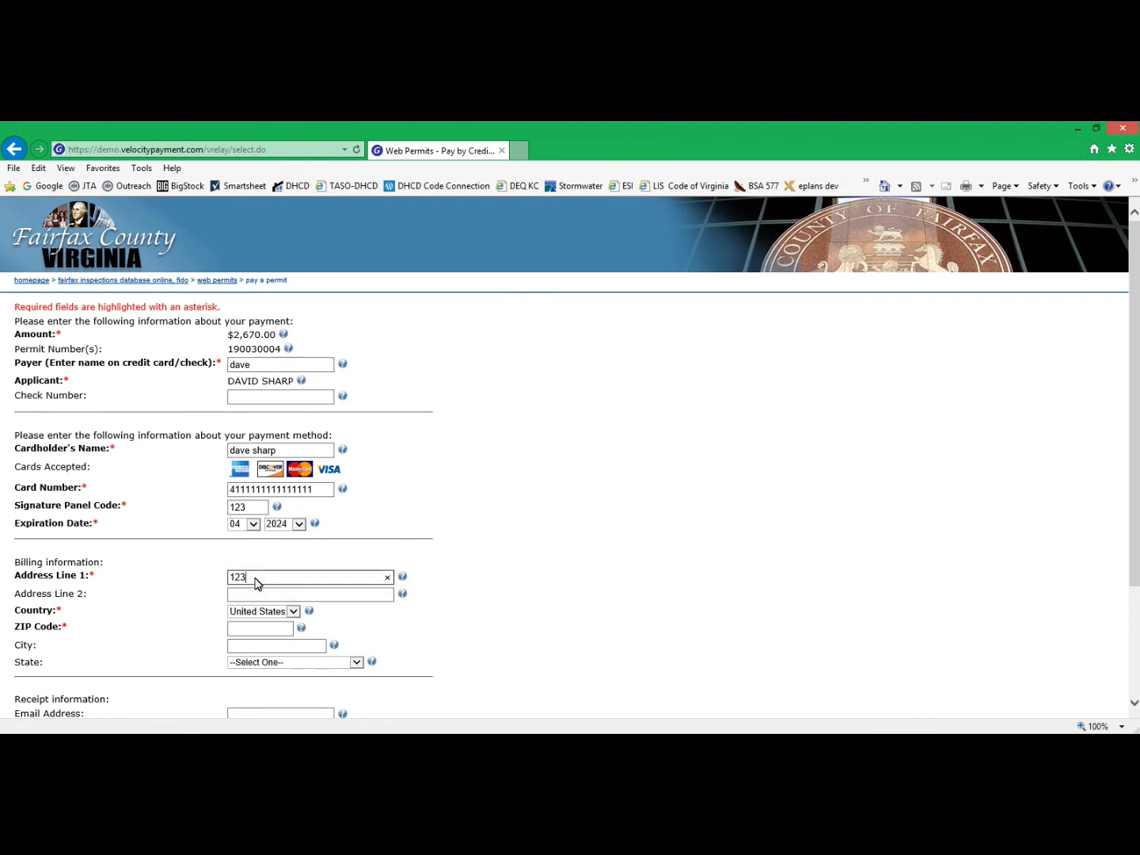
type("4 main st")
key("Tab")
key("Tab")
key("Tab")
key("Tab")
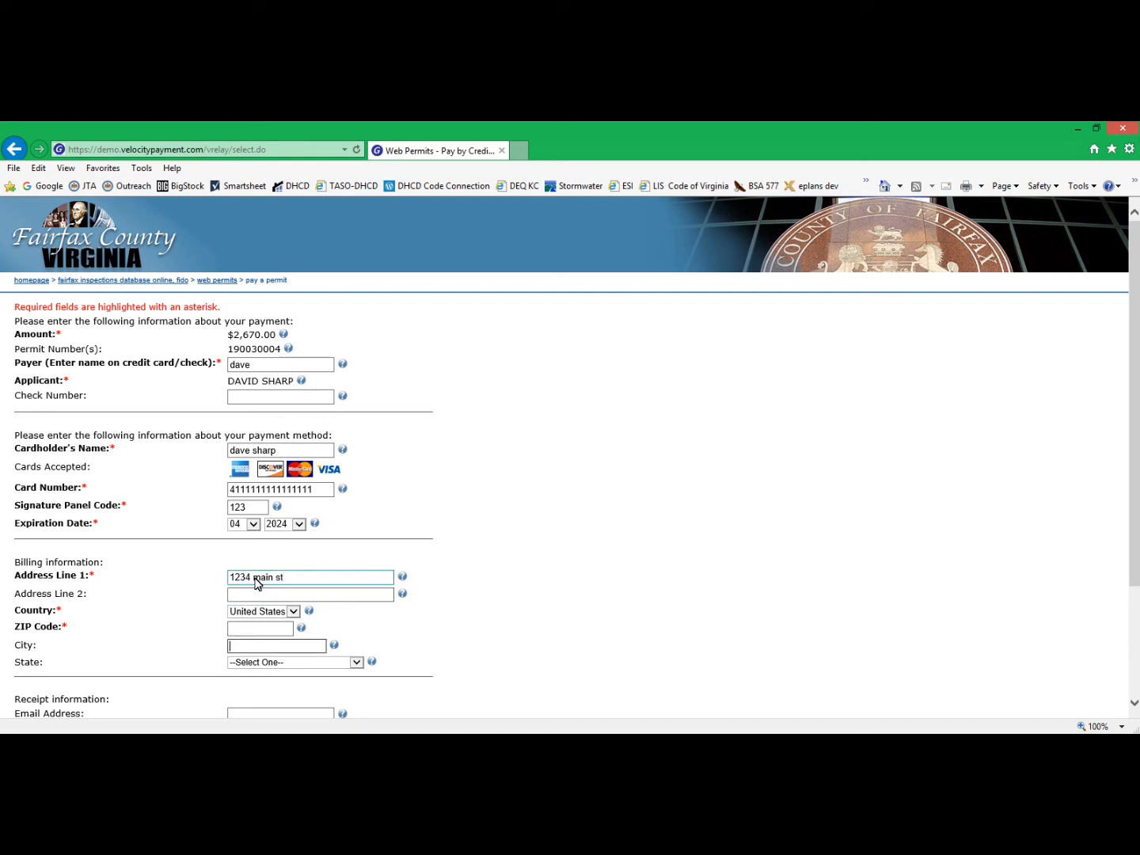
left_click(260, 630)
type("22035")
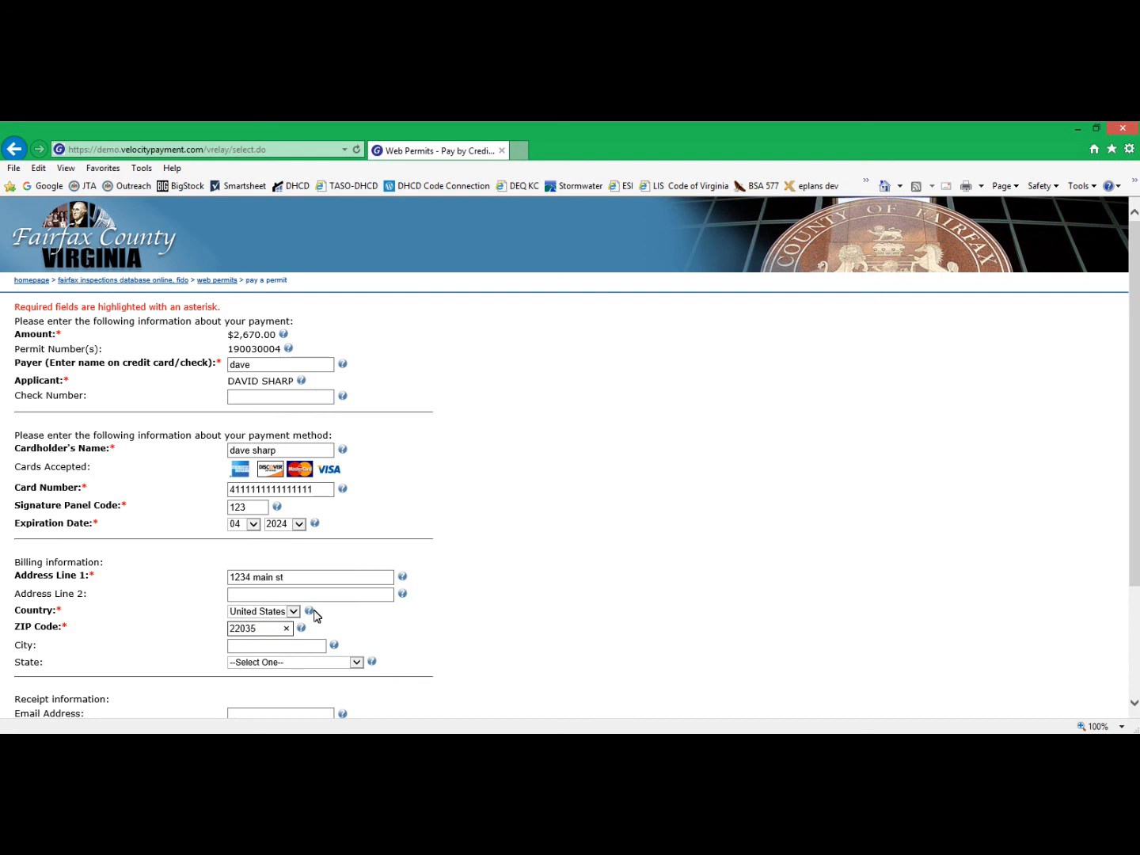
left_click(365, 635)
Enter the receipt e-mail address and continue to the payment verification page.
scroll(364, 637, "down", 2)
left_click(308, 639)
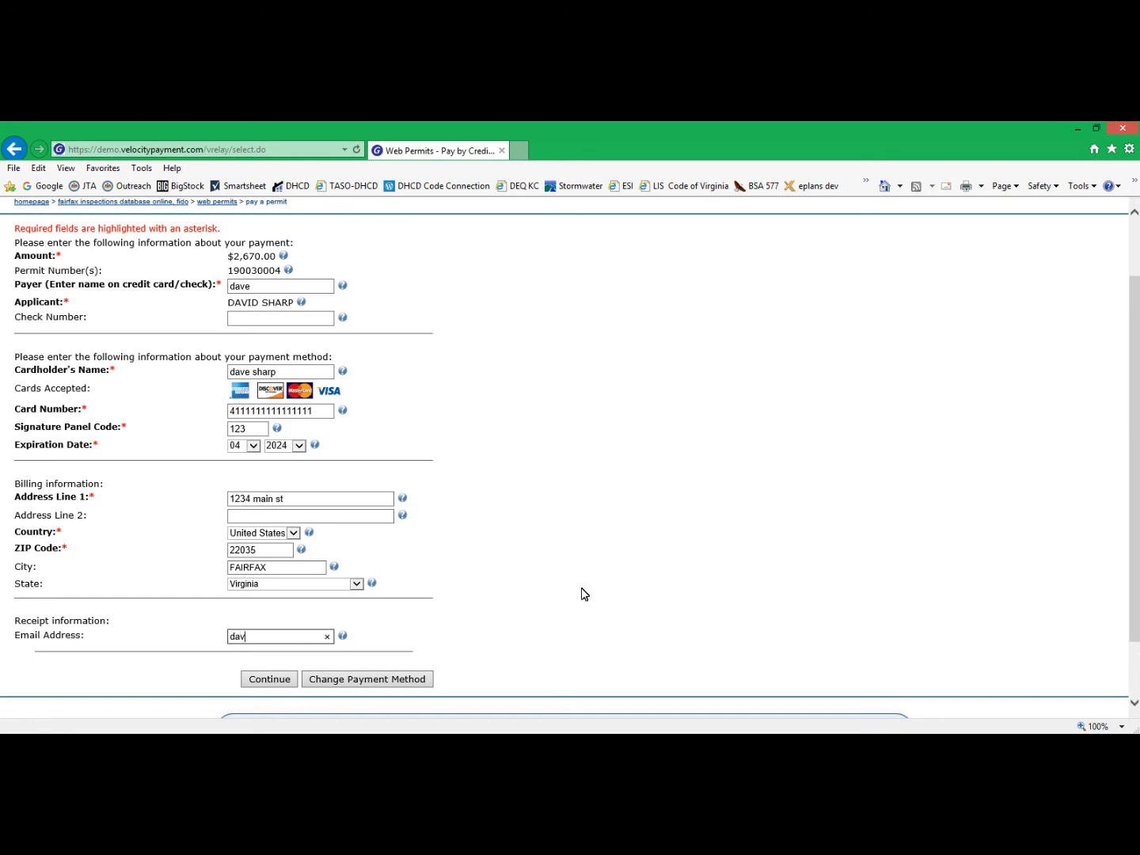
left_click(271, 679)
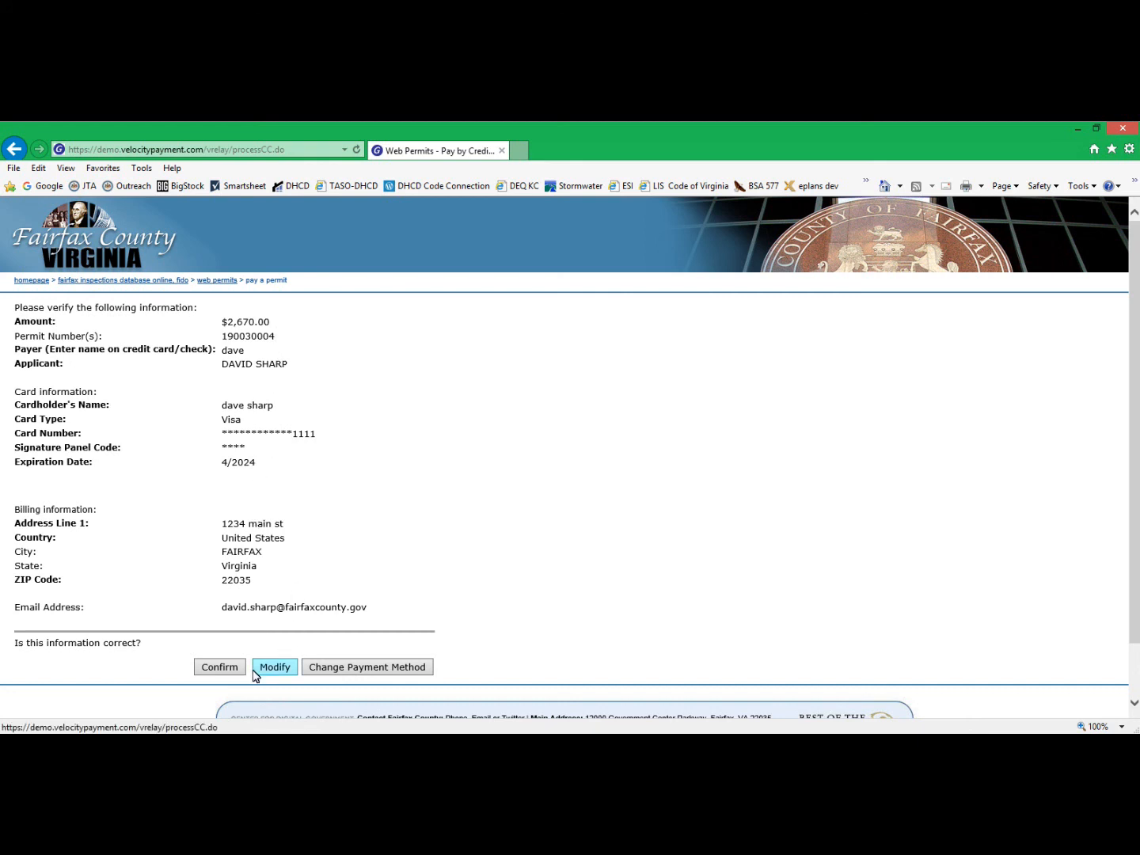
Confirm the payment information, submit the payment with its convenience fee, and return to the Web Permits page.
left_click(226, 669)
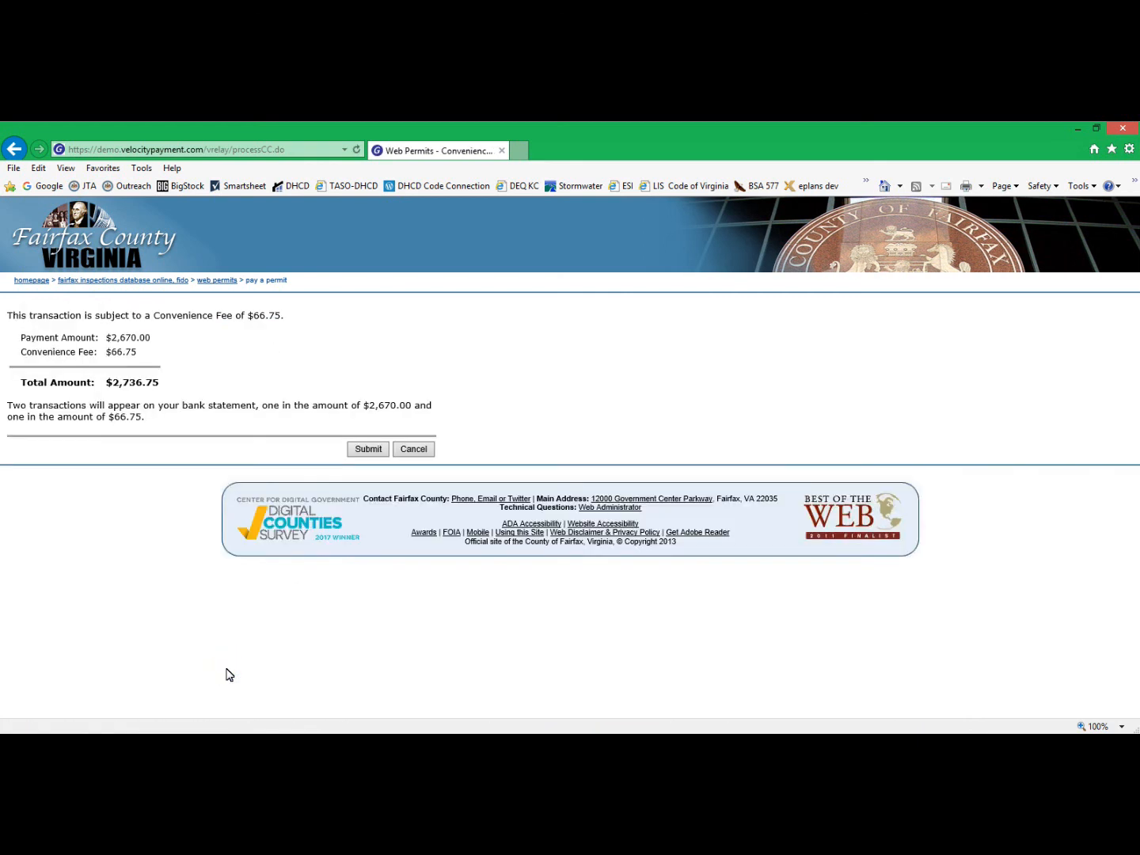
left_click(381, 456)
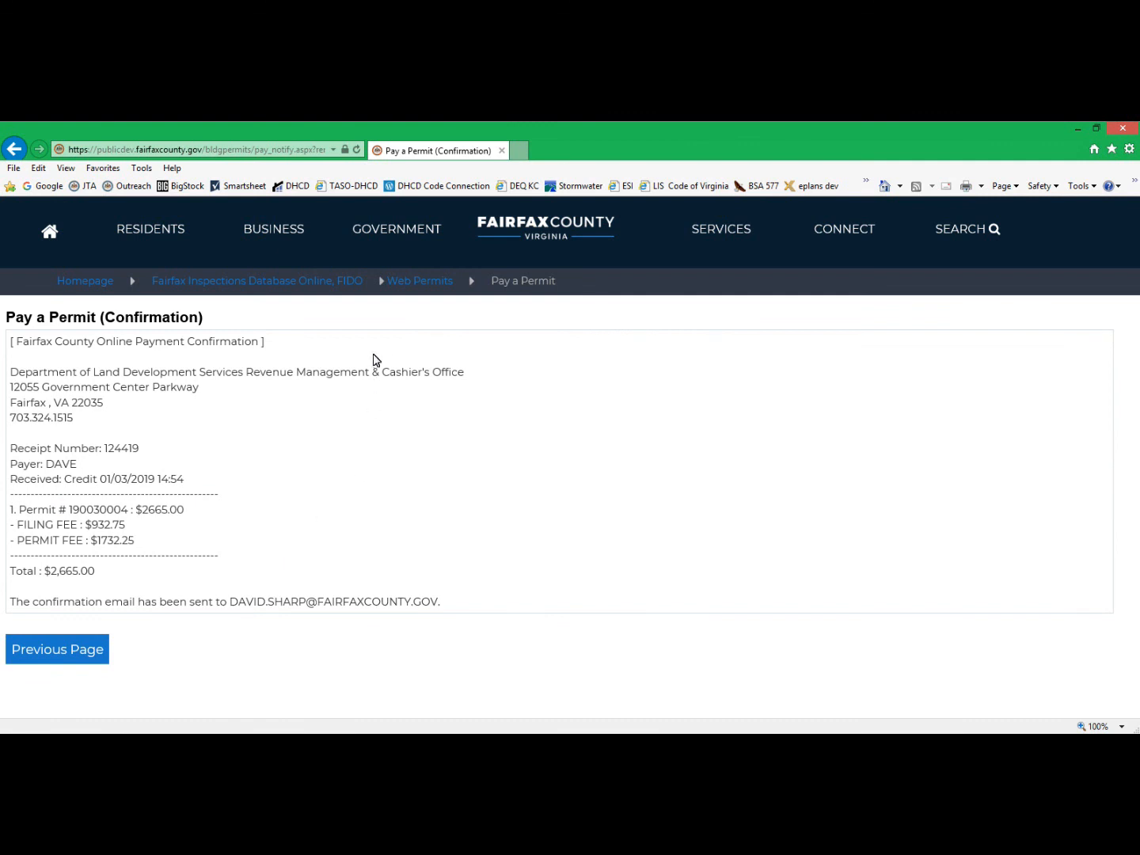
left_click(416, 283)
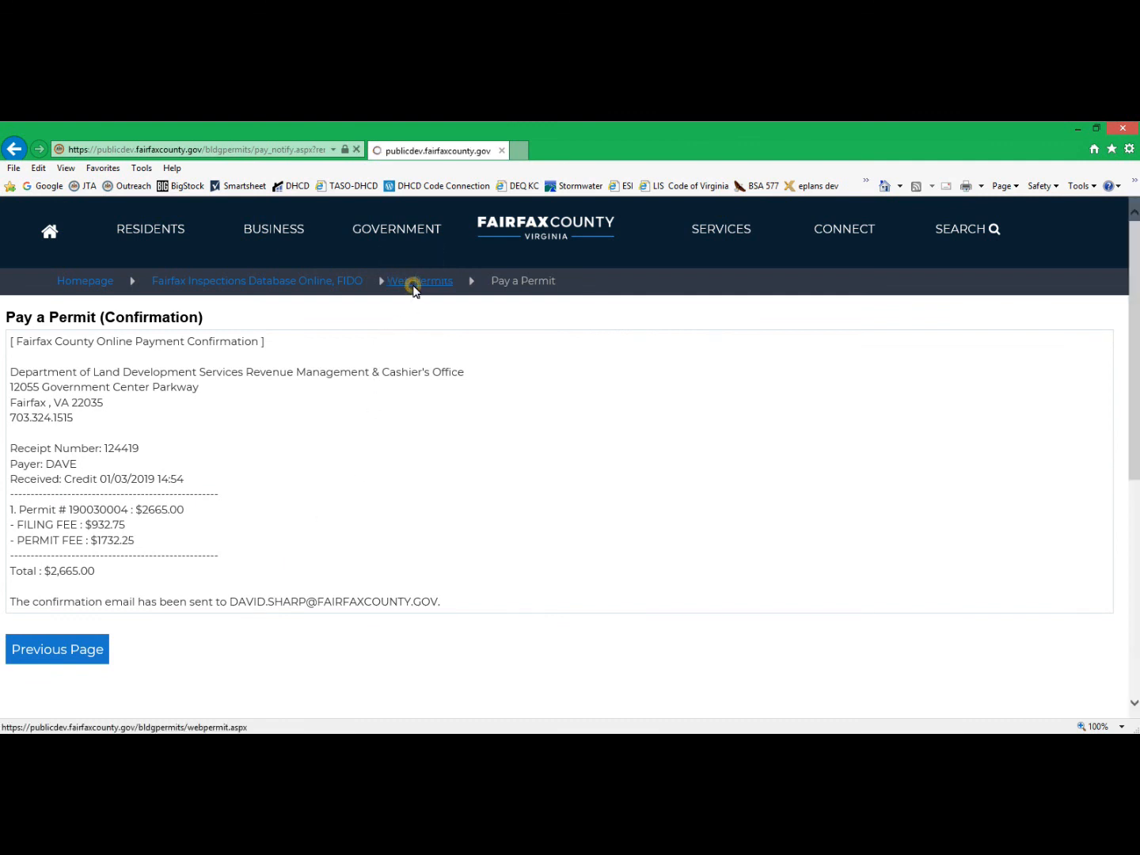